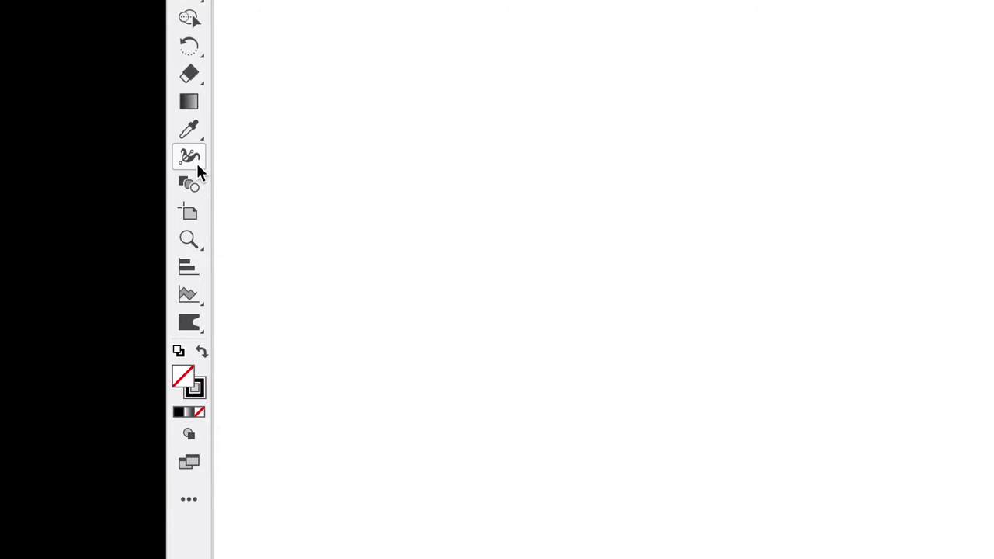
- Browse the complete list of available tools for the selection and drawing tools, and pick the Width tool
left_click(191, 502)
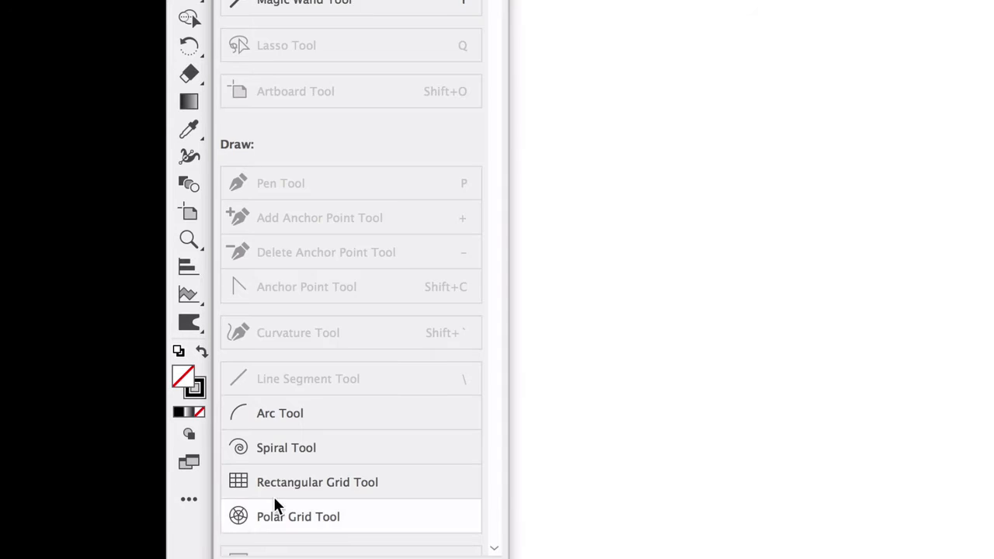
scroll(324, 266, "down", 5)
scroll(334, 241, "down", 3)
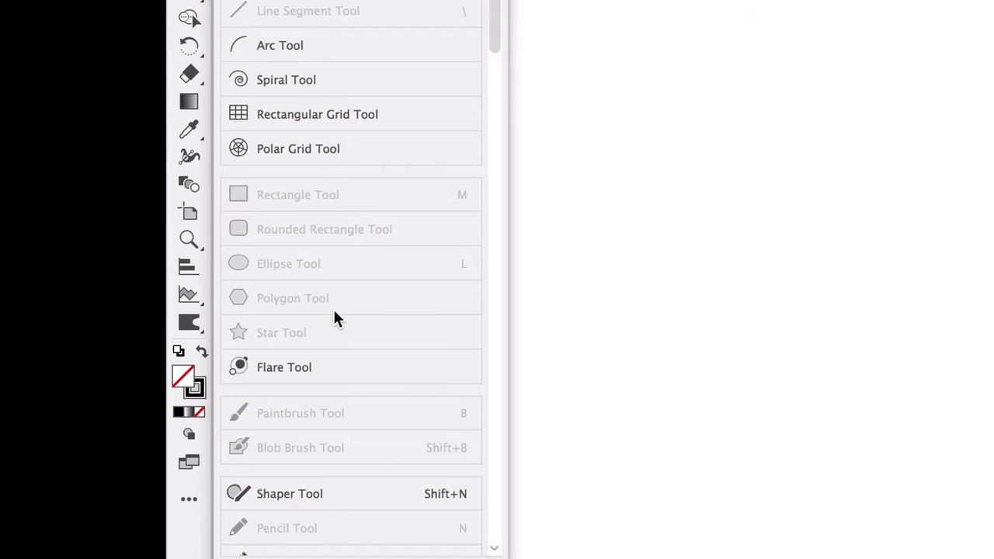
scroll(337, 295, "down", 5)
left_click(191, 500)
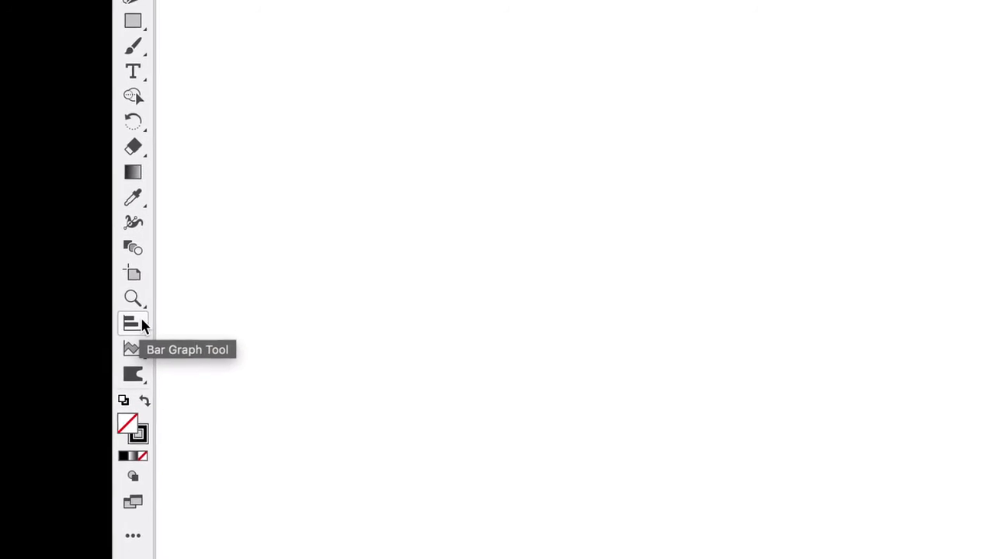
left_click(138, 226)
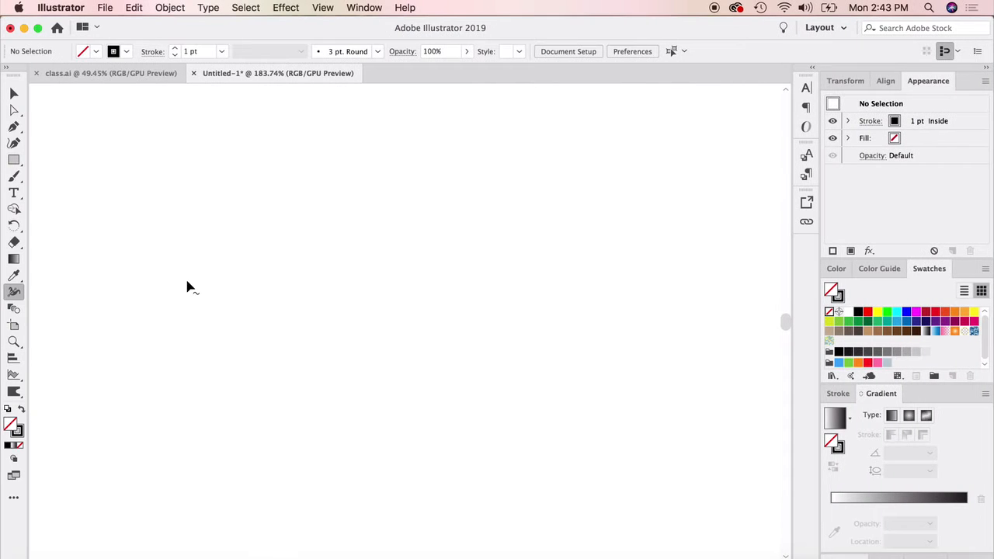
left_click(14, 160)
left_click_drag(177, 233, 380, 382)
left_click(21, 409)
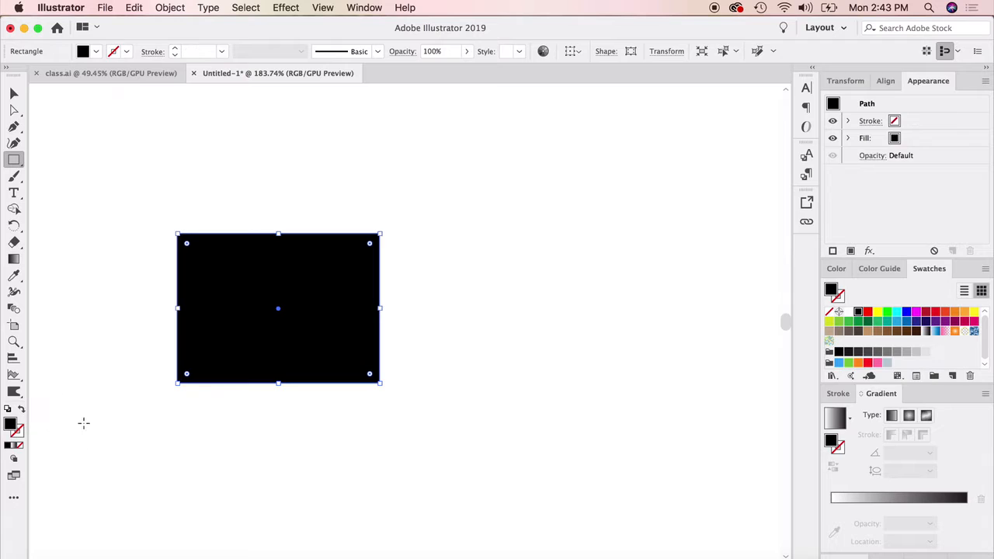
left_click(14, 291)
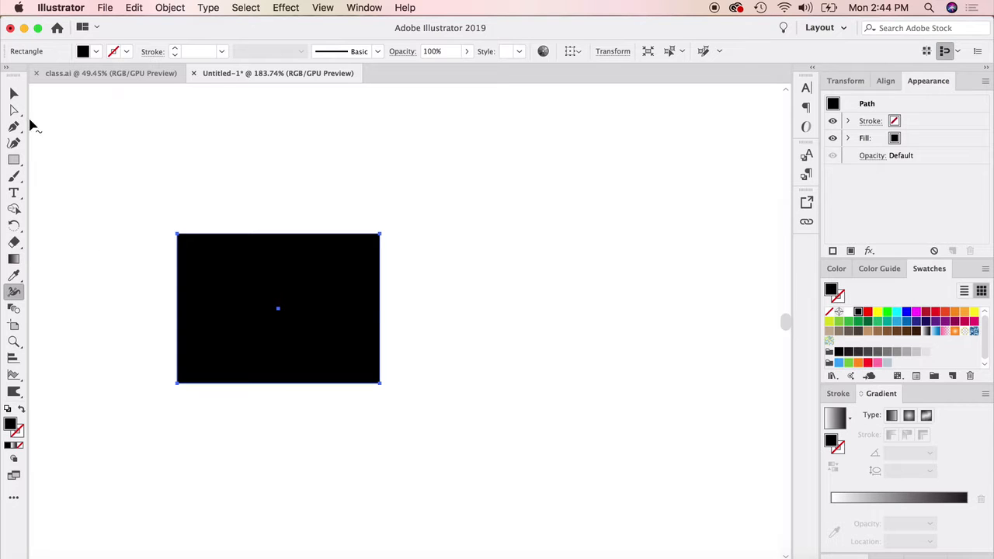
left_click(13, 92)
key("Delete")
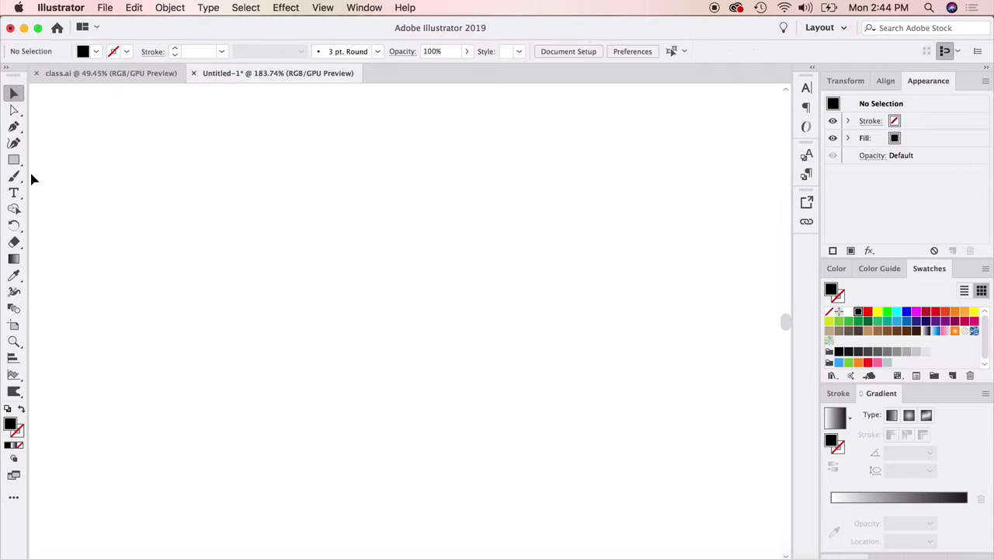
- Draw a straight horizontal line across the middle of the artboard with the Pen tool and deselect it
left_click(13, 126)
left_click(218, 296)
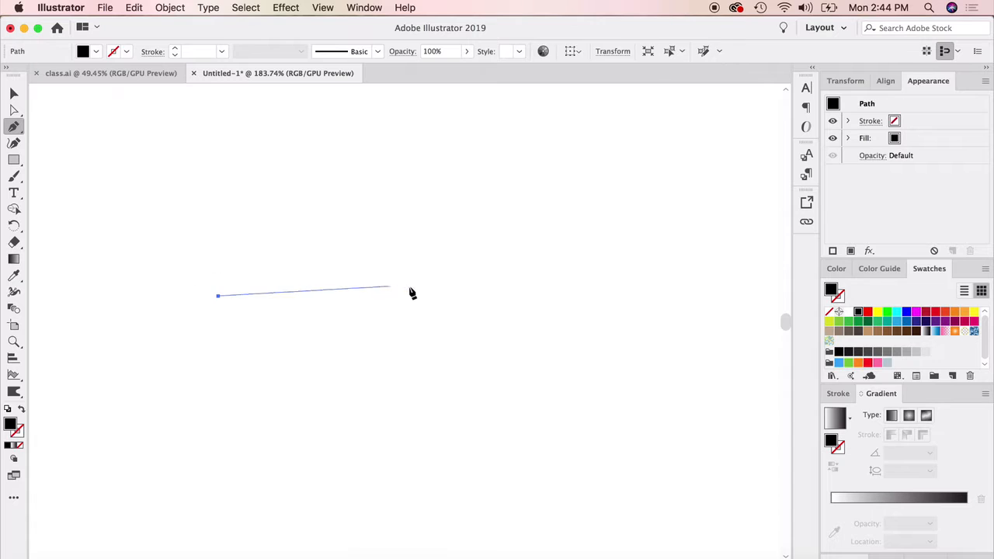
left_click(521, 297)
left_click(13, 93)
left_click(215, 301)
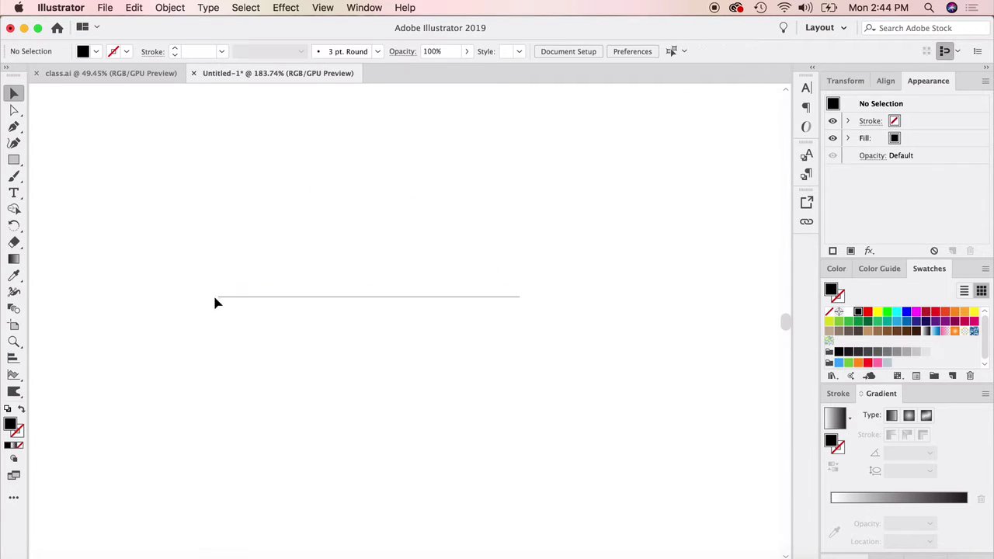
- Give the horizontal line a black stroke with a weight of 2 pt
left_click(260, 299)
left_click(833, 393)
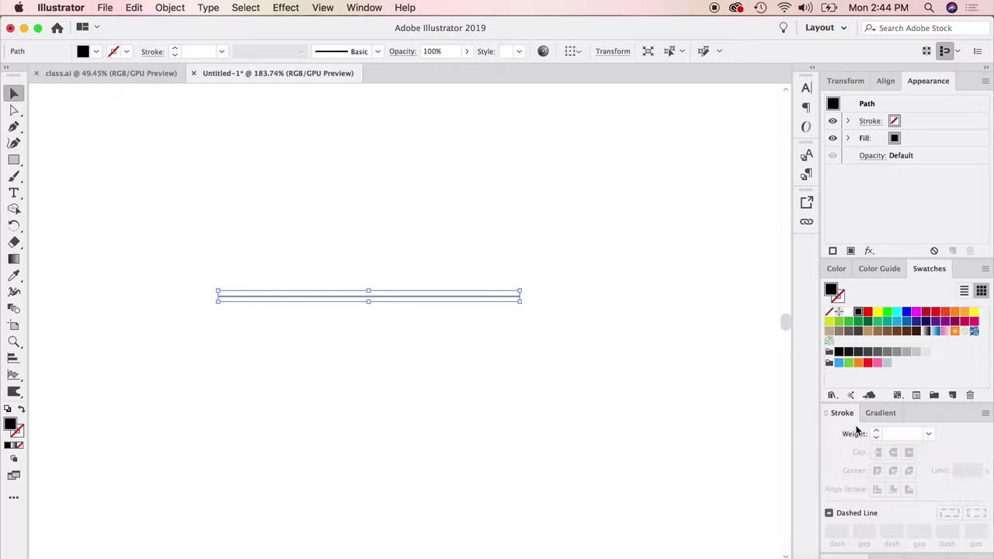
left_click(877, 431)
left_click(877, 431)
left_click(877, 431)
left_click(877, 431)
left_click(876, 431)
left_click(877, 431)
left_click(877, 431)
left_click(877, 431)
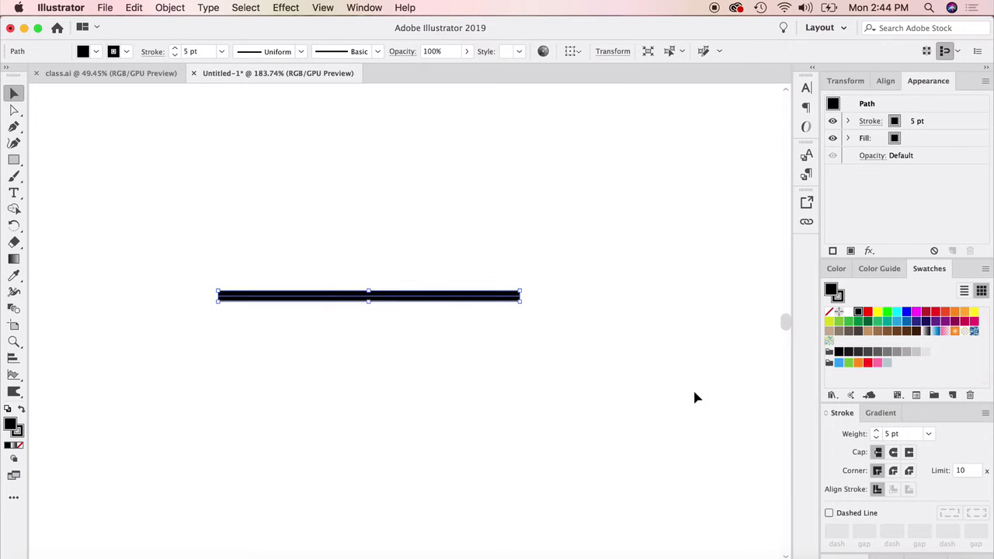
left_click(876, 437)
left_click(876, 437)
left_click(876, 438)
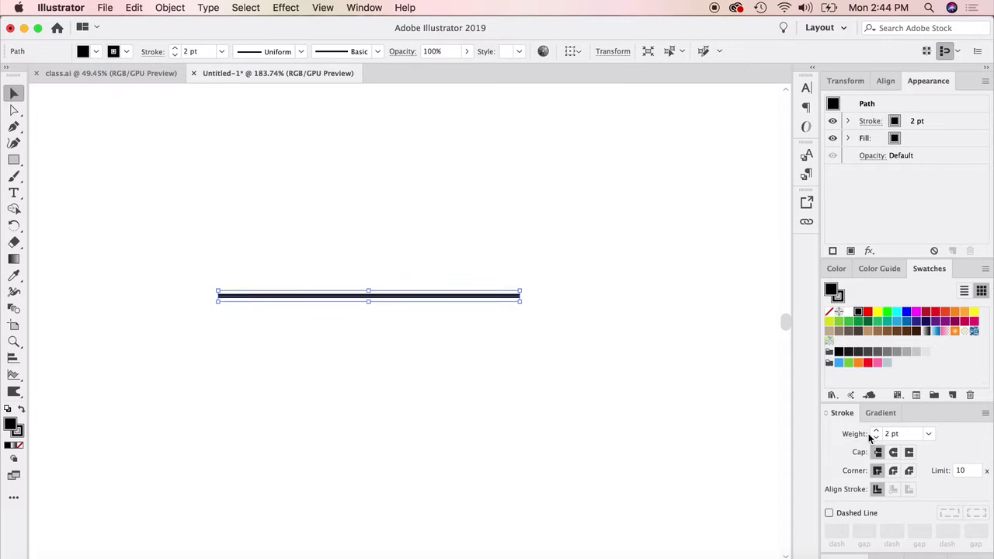
left_click(355, 340)
- Use the Width tool to widen the line's left end to about 32 pt and its right end to about 104 pt
left_click(246, 298)
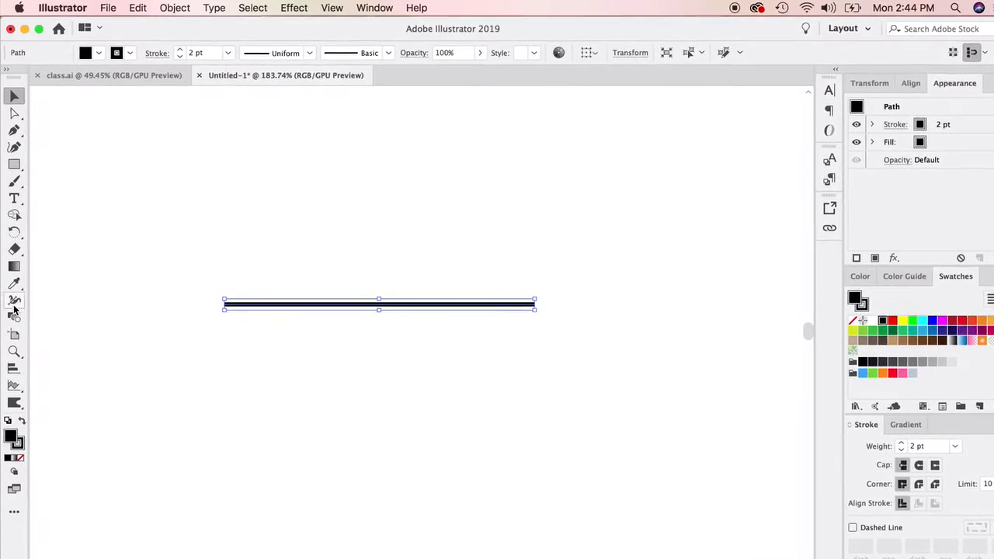
key("shift+w")
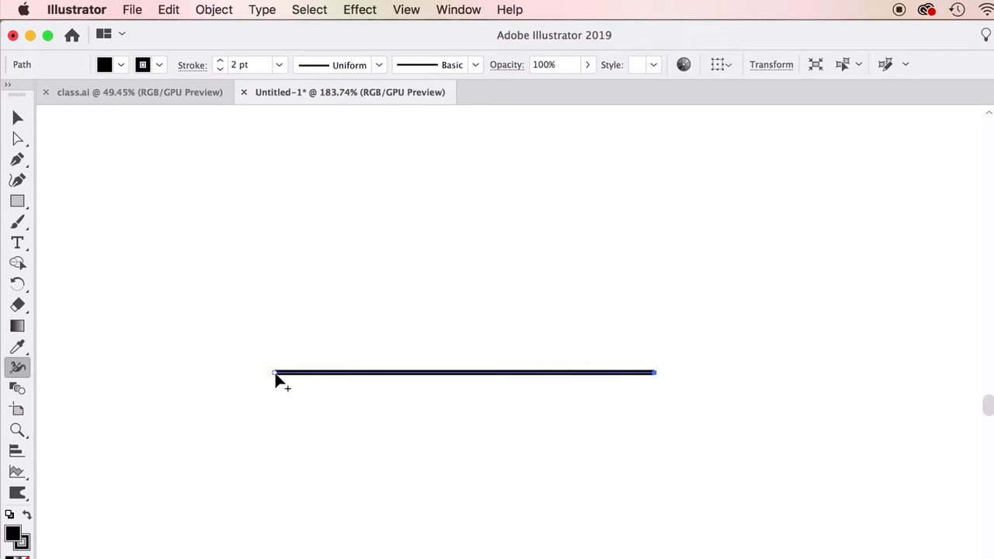
left_click_drag(275, 371, 285, 339)
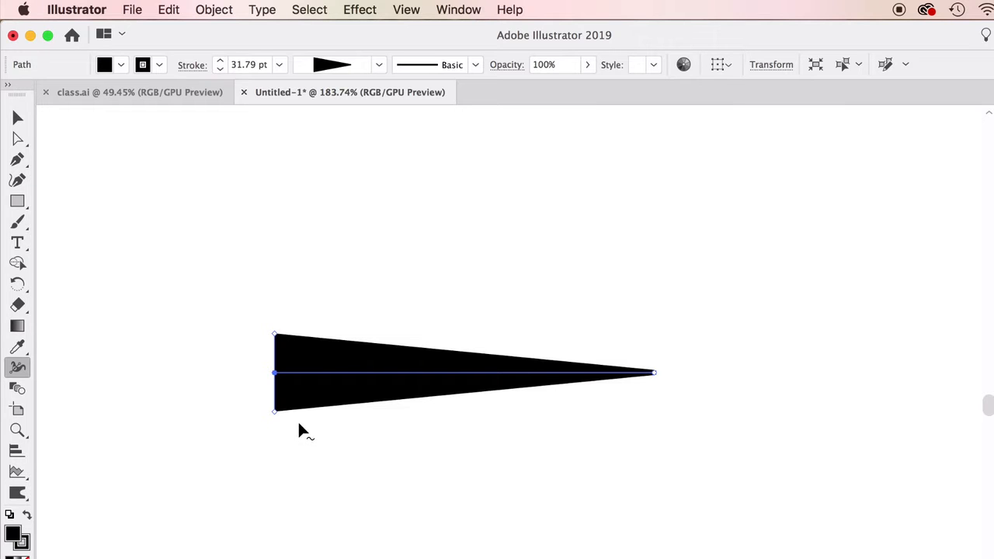
left_click(655, 384)
left_click(653, 371)
left_click_drag(653, 368, 659, 247)
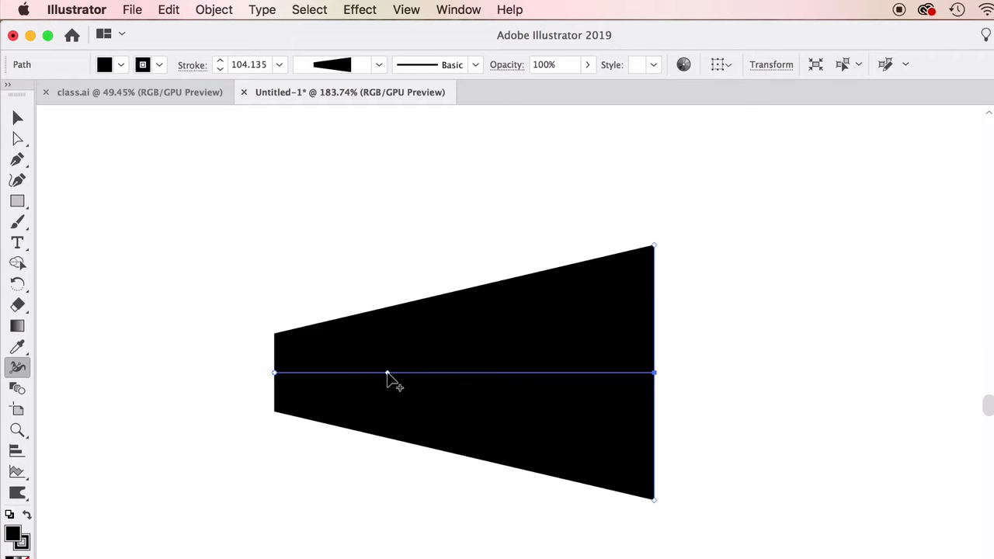
- Add and adjust width points along the line to form a slim neck through the middle and a rounded bulge near the left end
left_click_drag(386, 373, 388, 251)
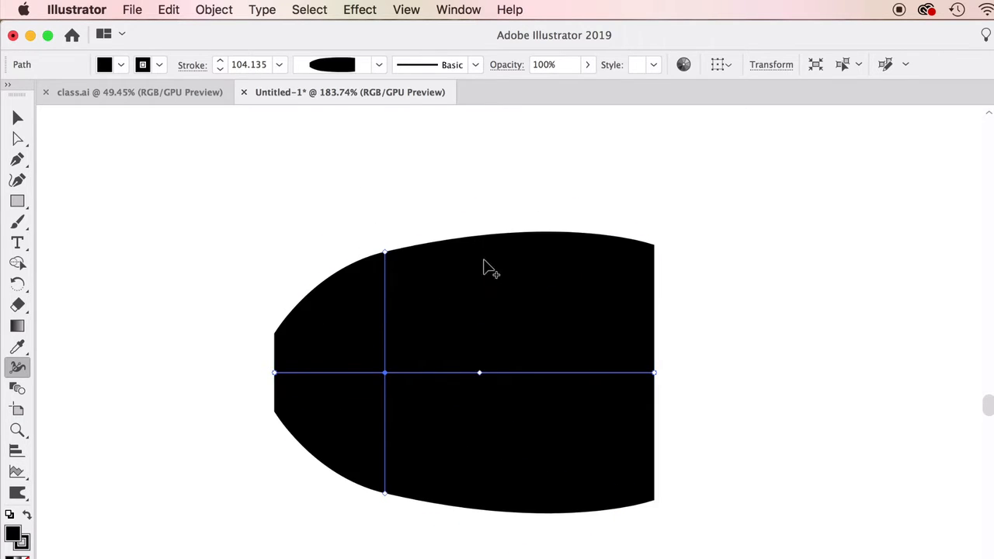
left_click(493, 250)
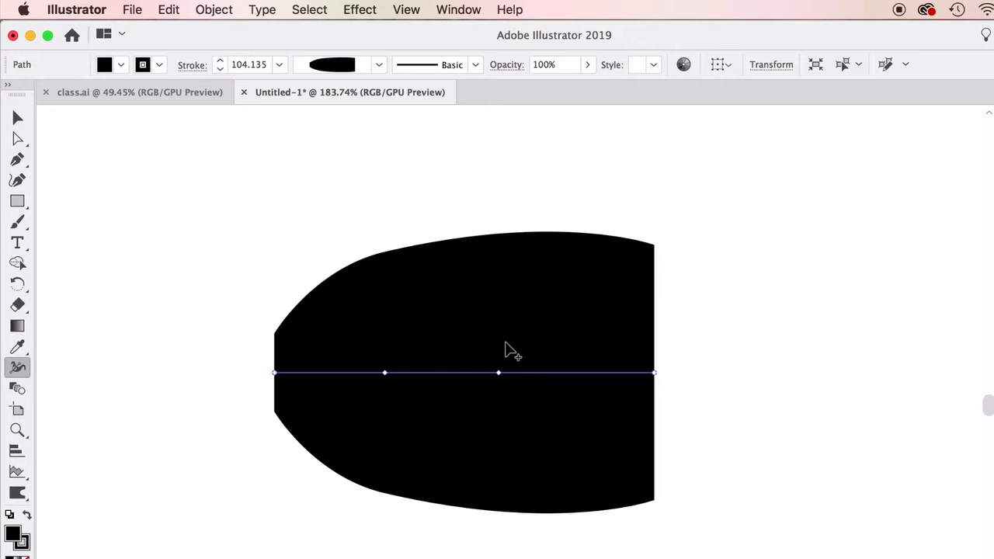
left_click_drag(513, 379, 510, 406)
left_click_drag(585, 372, 584, 339)
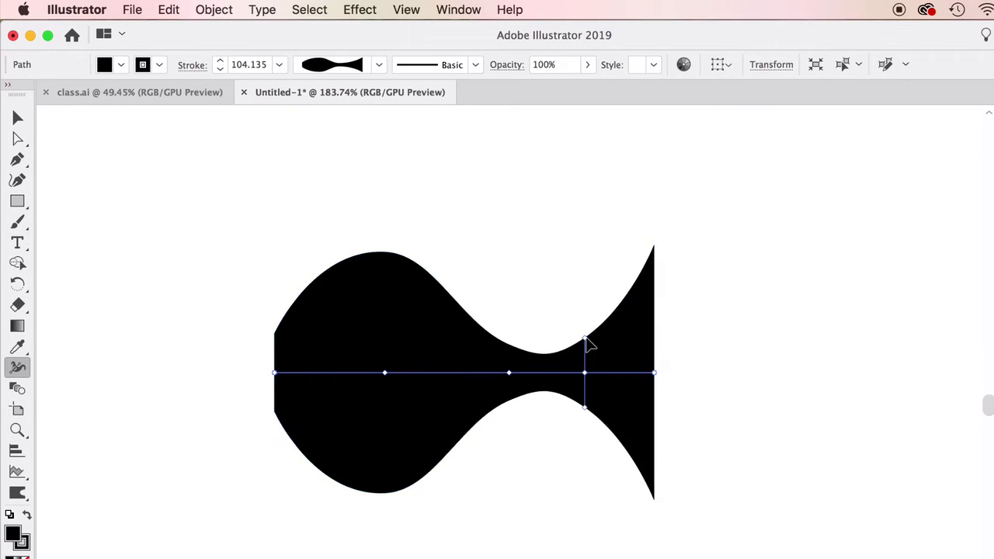
left_click_drag(386, 252, 384, 344)
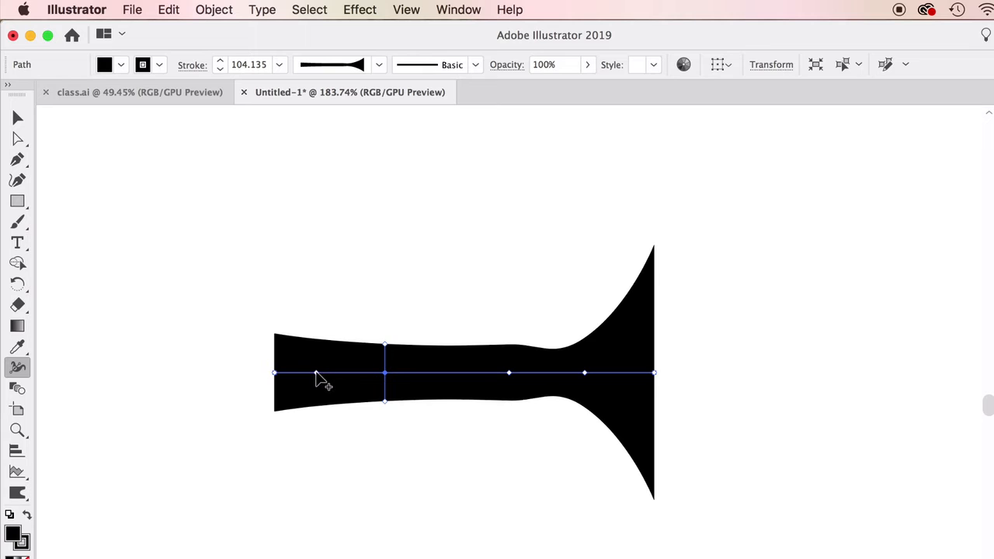
left_click_drag(314, 374, 326, 302)
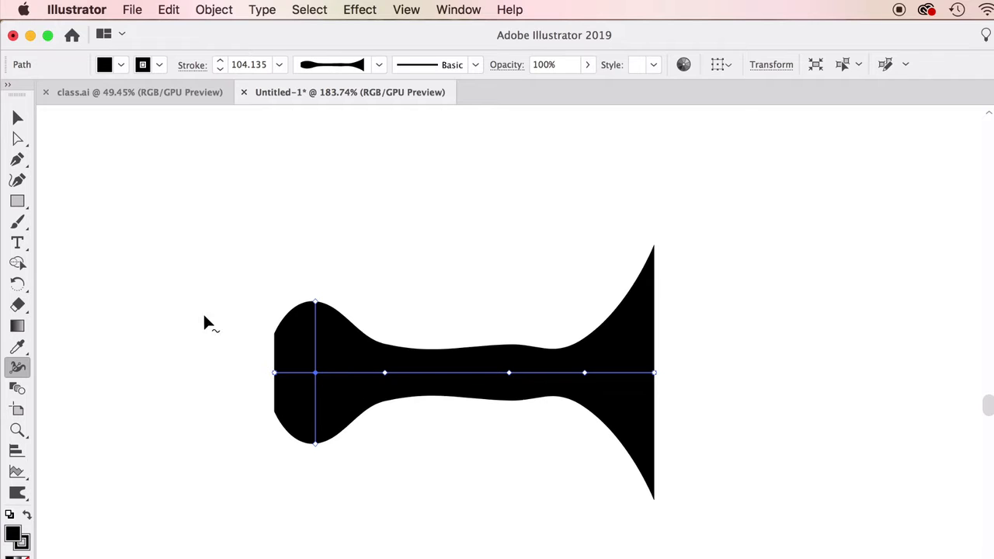
left_click(17, 115)
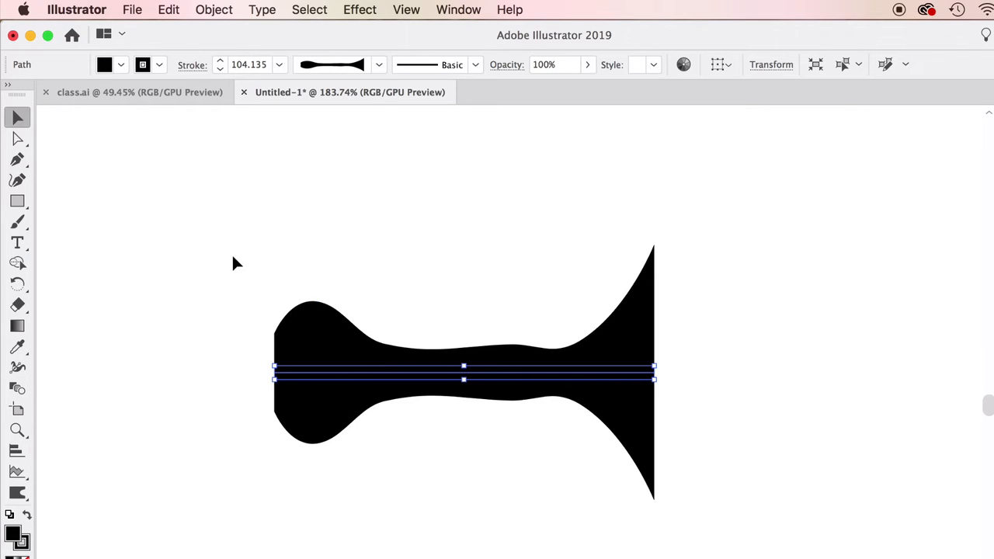
left_click(228, 10)
mouse_move(233, 31)
left_click(413, 94)
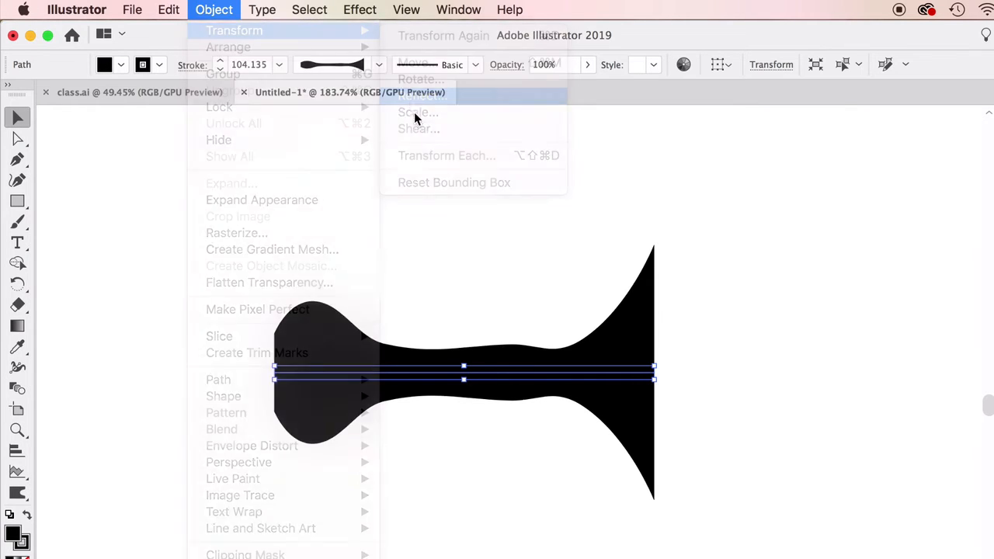
left_click(765, 461)
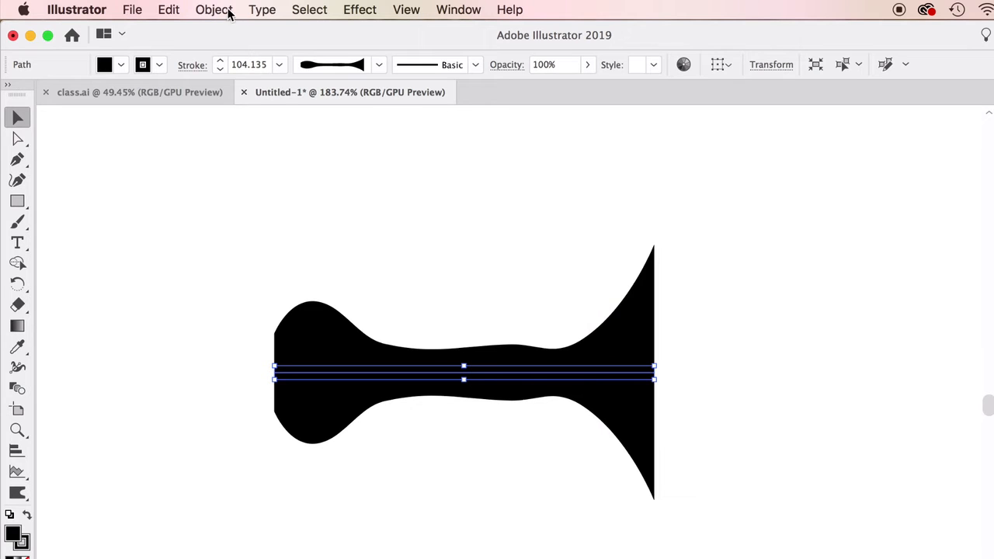
- Rotate the variable-width shape by 90° so it stands upright, and deselect it
left_click(214, 10)
mouse_move(225, 31)
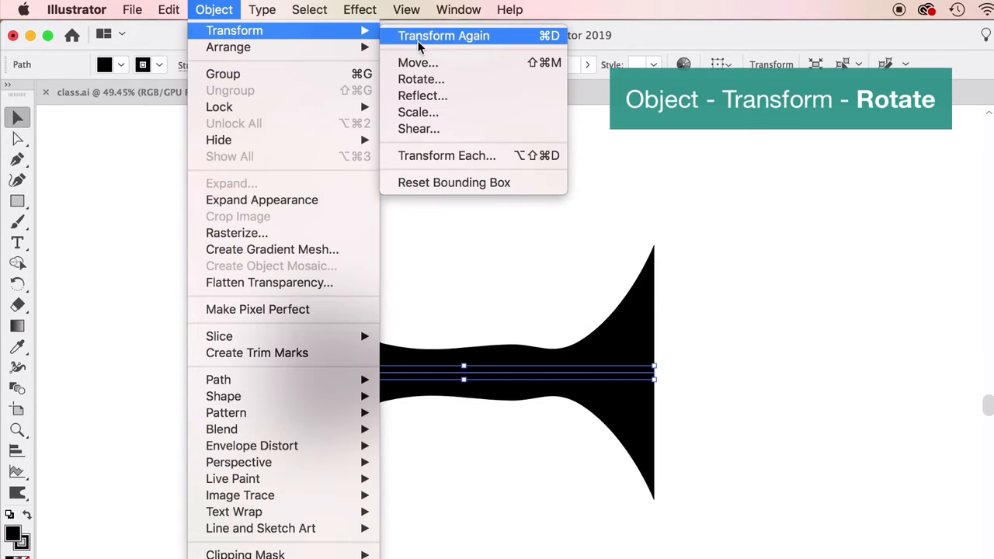
left_click(430, 81)
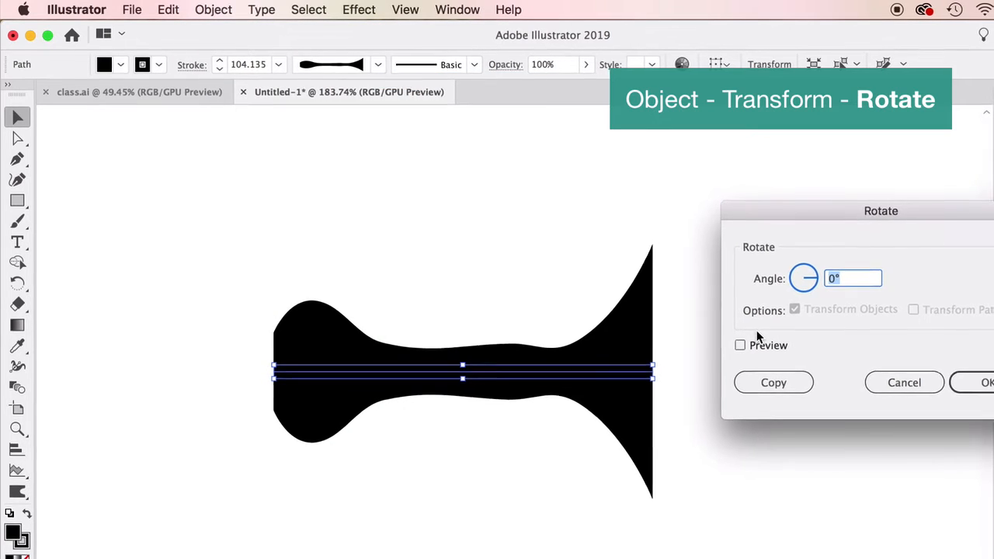
type("90")
key("Return")
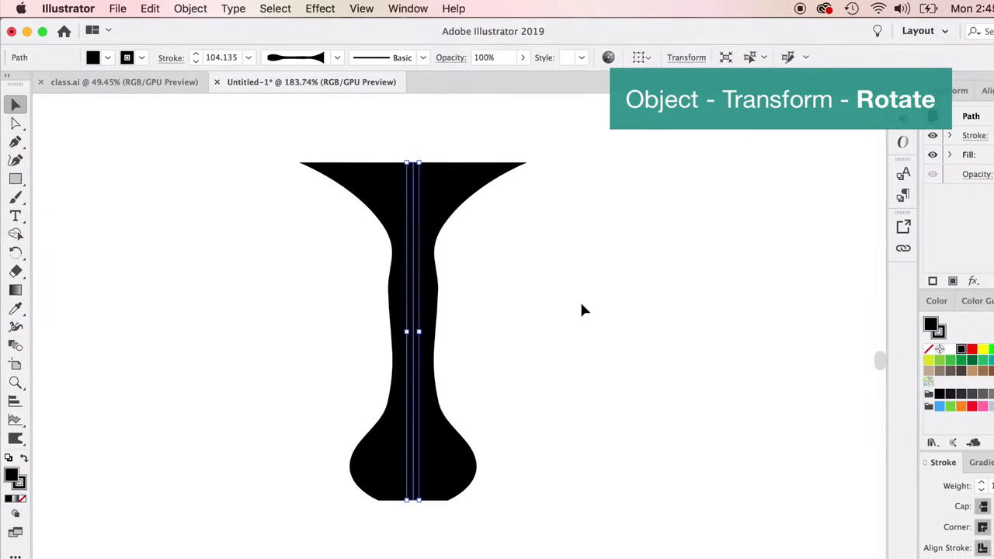
left_click(603, 406)
- Float the stroke settings beside the upright shape and change its stroke cap to round
left_click(412, 314)
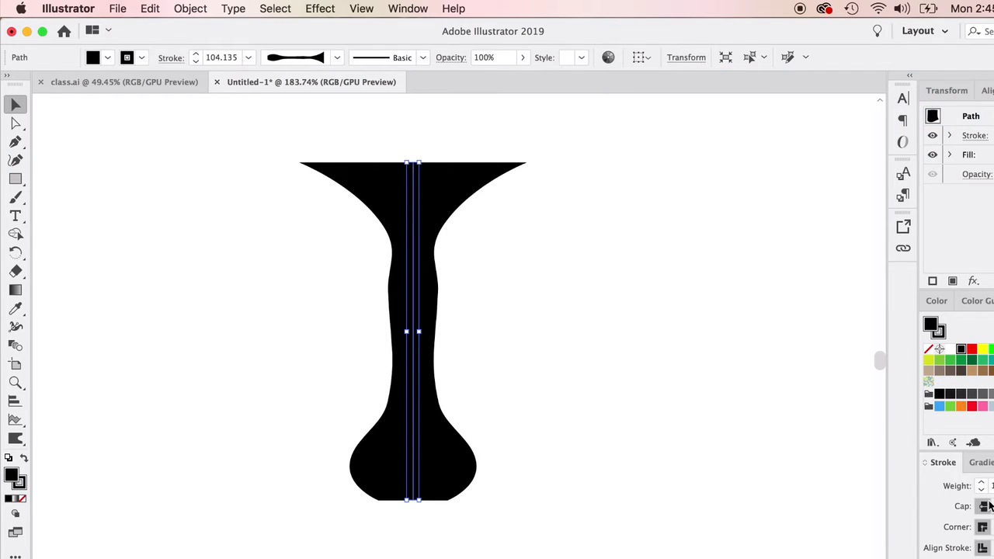
left_click_drag(953, 465, 553, 151)
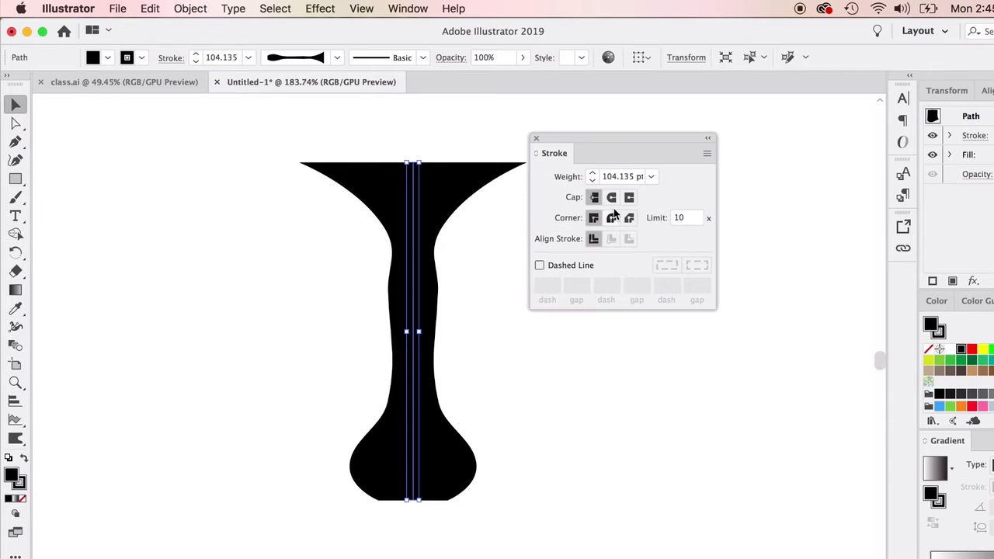
left_click(612, 198)
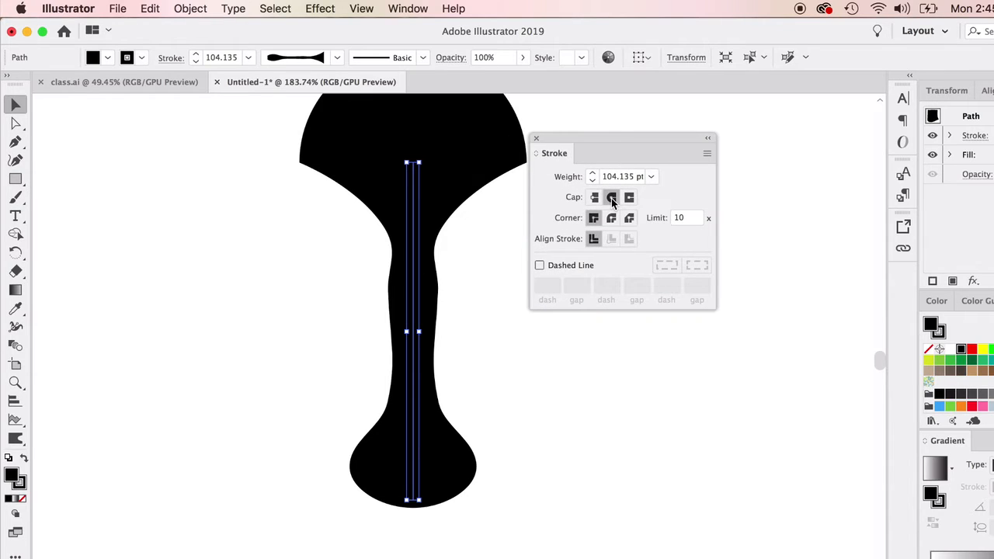
scroll(536, 403, "up", 3)
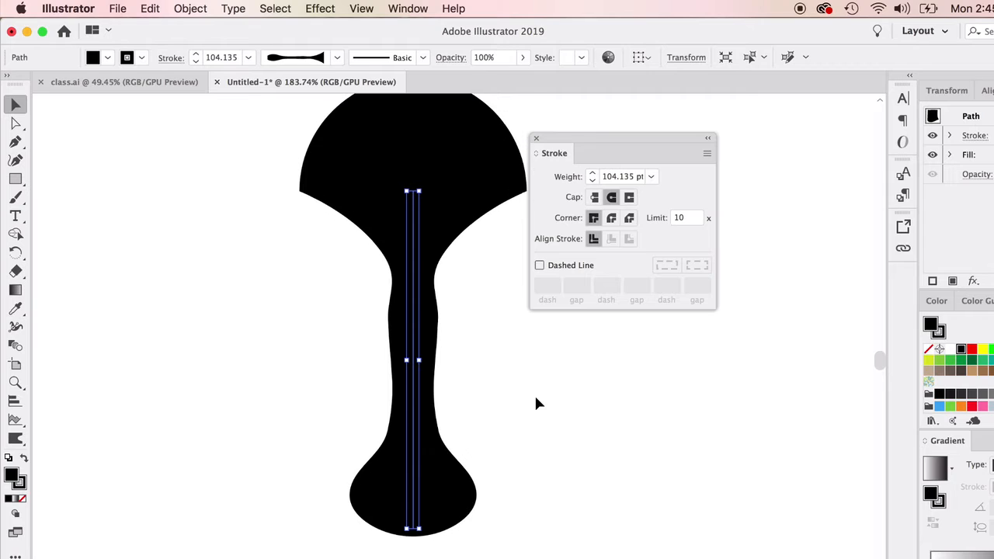
scroll(536, 398, "up", 1)
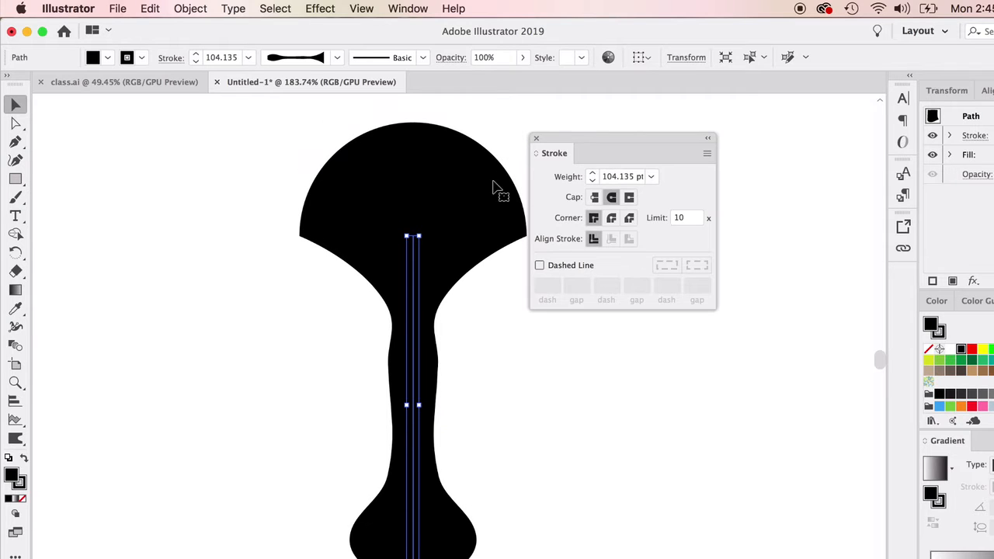
left_click_drag(553, 137, 615, 144)
left_click(284, 199)
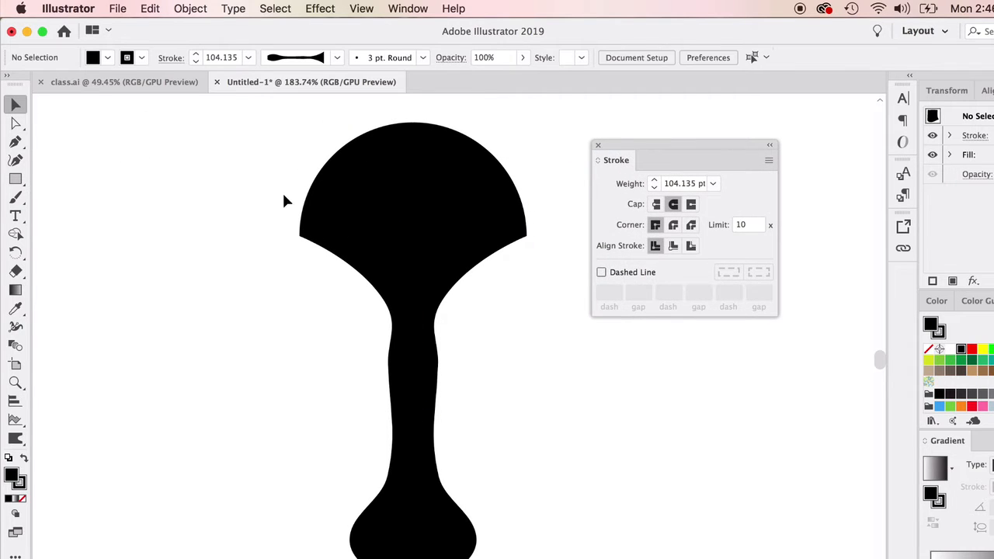
- Widen the middle of the upright shape's neck with the Width tool to form a slight bulge
left_click(401, 231)
left_click(15, 326)
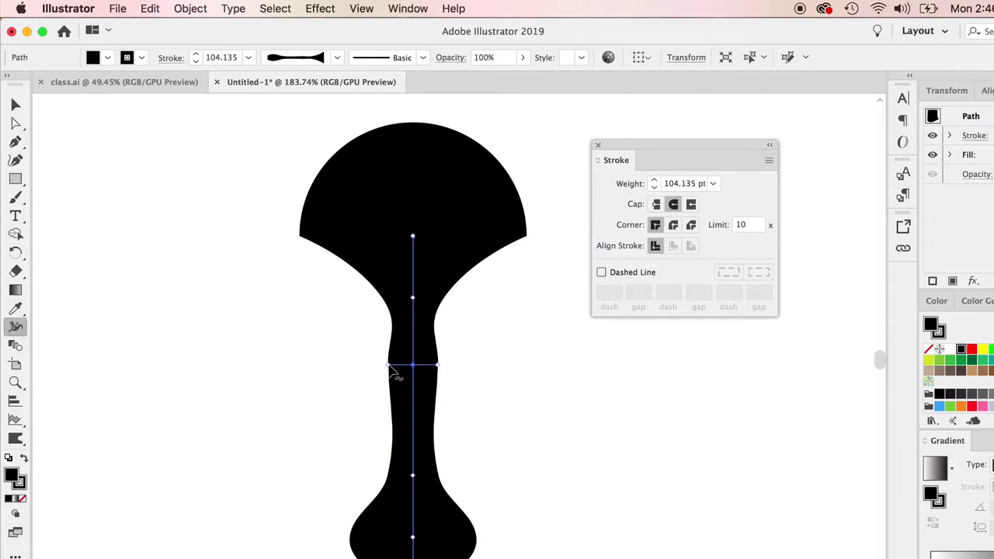
left_click_drag(394, 371, 374, 365)
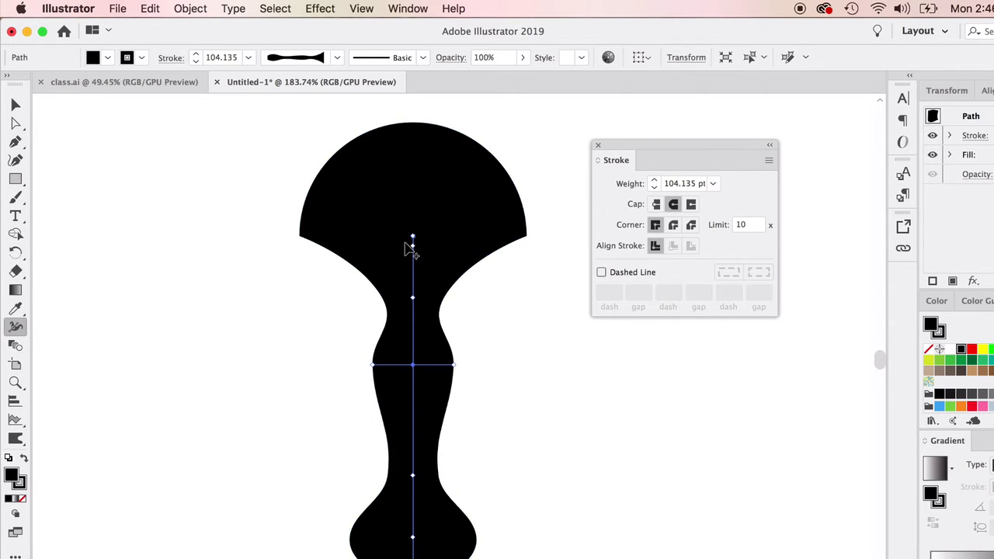
- Select the upright variable-width shape and move it slightly up and to the left
left_click(15, 105)
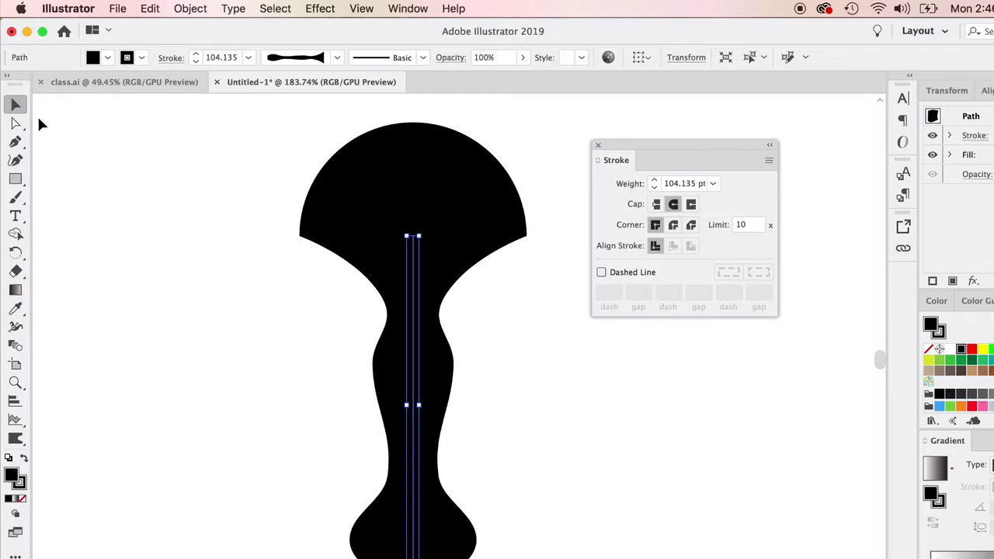
left_click(167, 161)
left_click(339, 217)
mouse_move(412, 344)
left_mouse_down()
mouse_move(339, 340)
mouse_move(370, 349)
mouse_move(404, 329)
left_mouse_up()
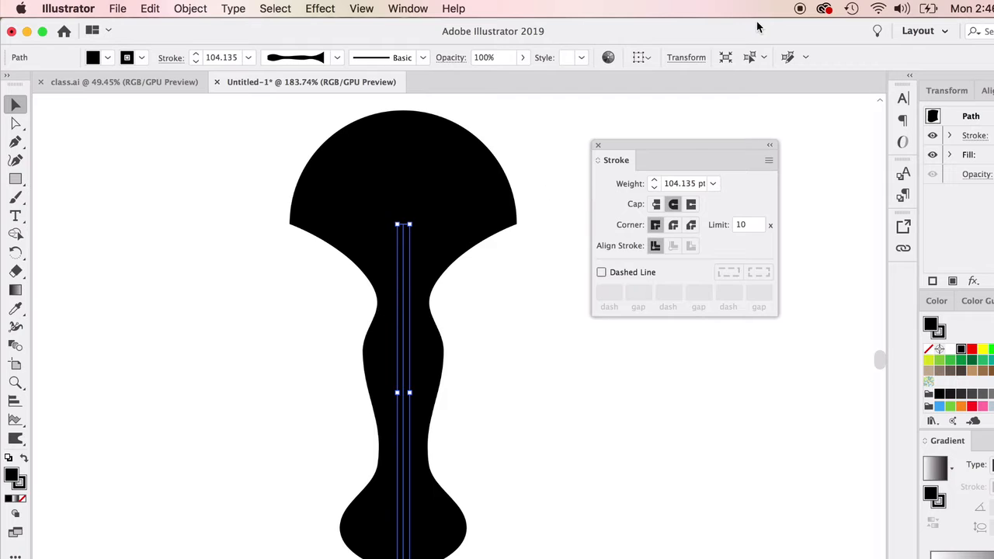
left_click(800, 9)
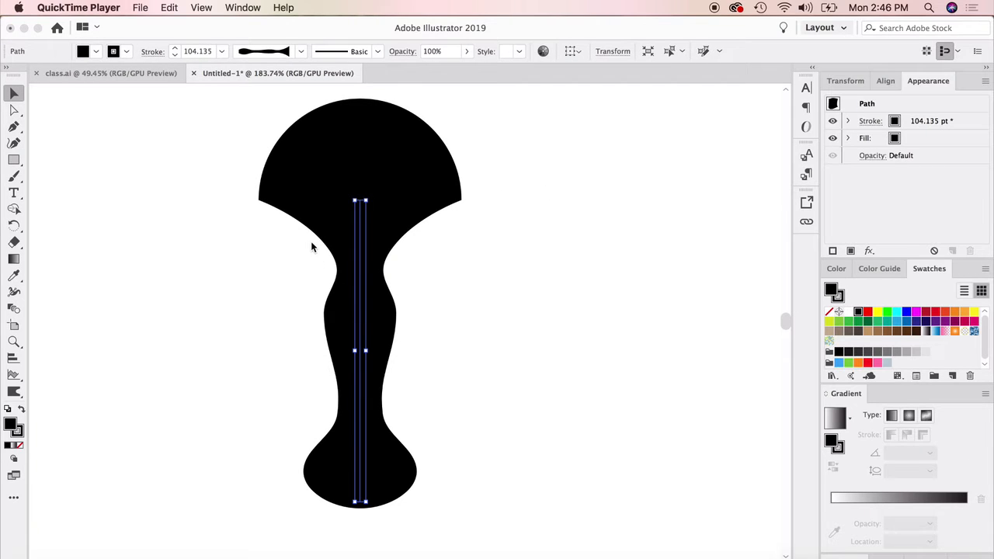
- Convert the upright shape's variable-width stroke into a filled path with Outline Stroke
left_click(356, 200)
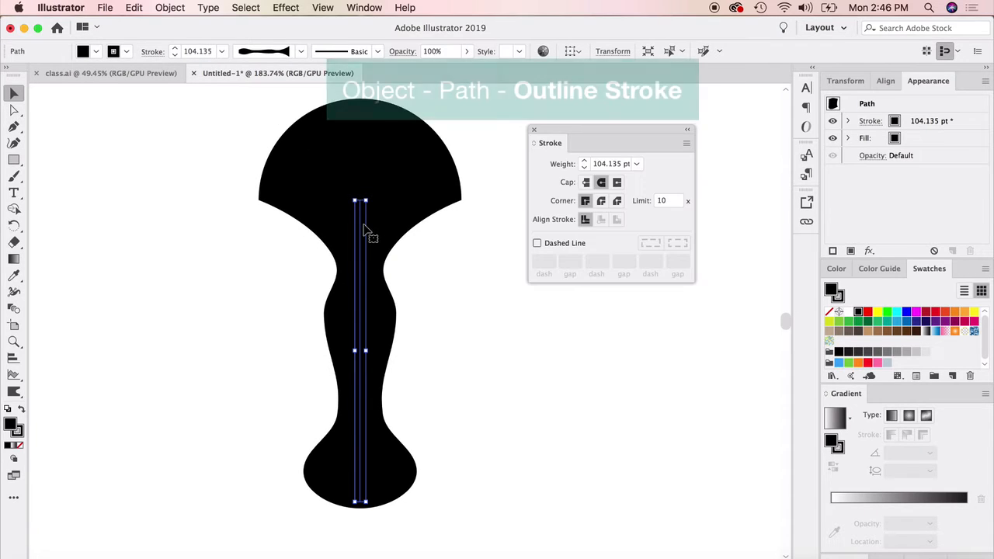
left_click(167, 7)
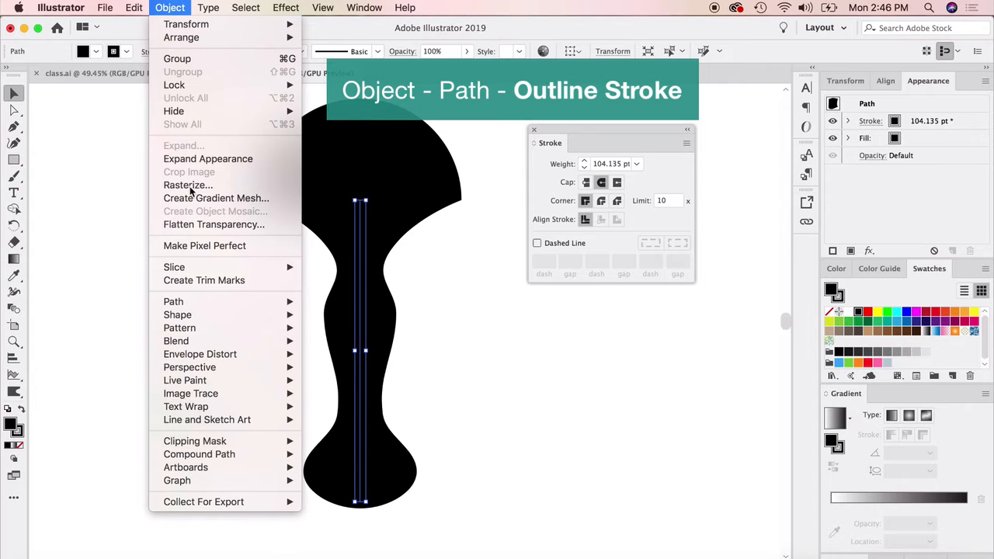
mouse_move(221, 303)
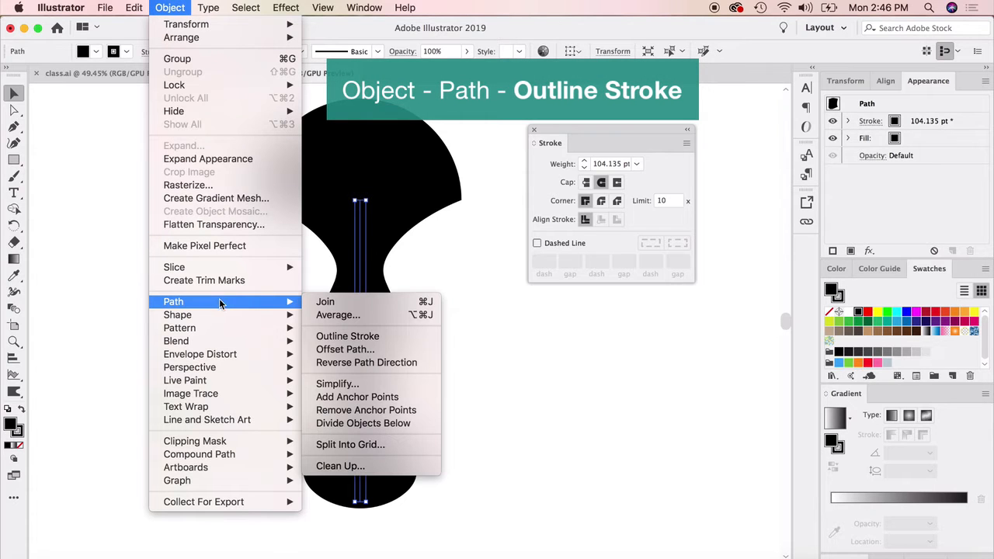
left_click(353, 337)
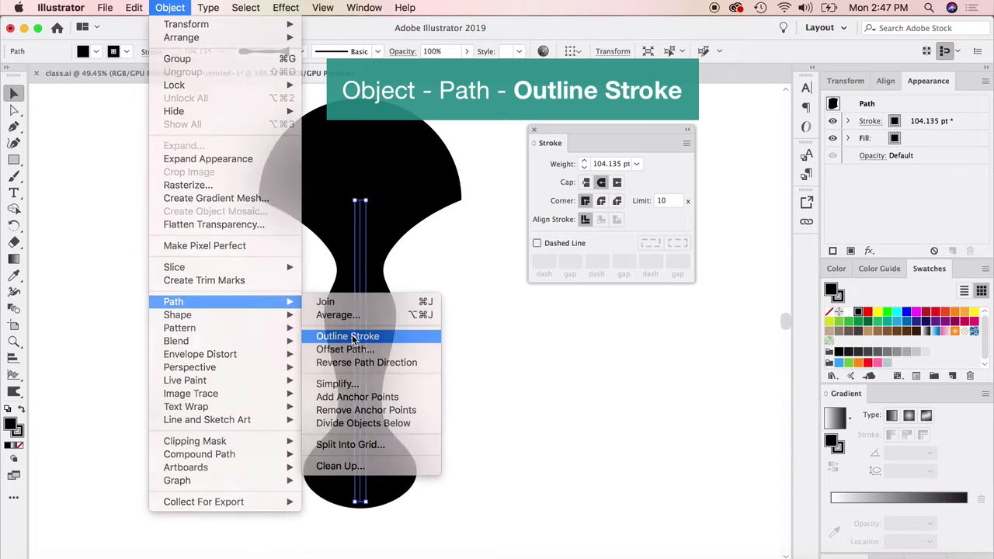
- Examine the outlined shape's anchor points with the Direct Selection tool, and deselect it
left_click(13, 111)
left_click(251, 227)
left_click(326, 187)
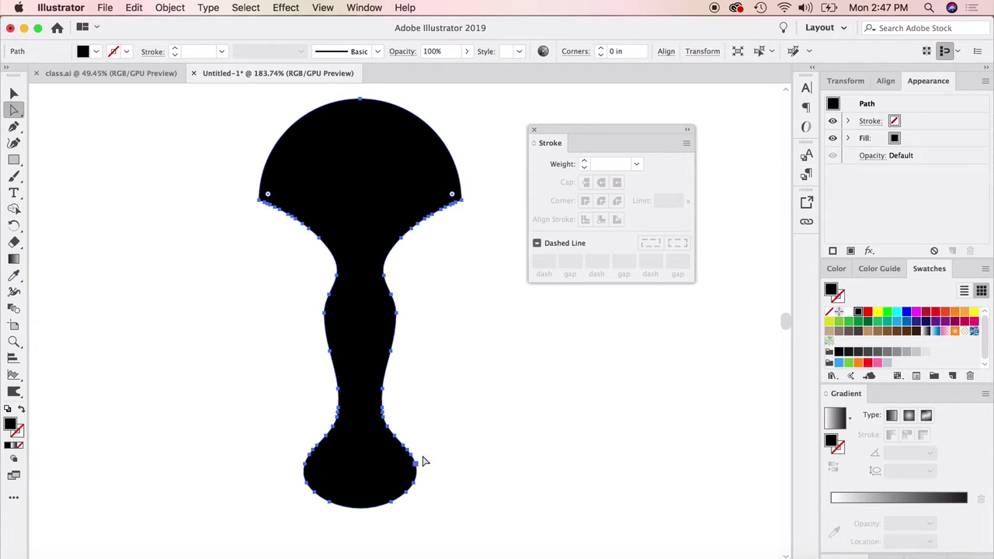
key("v")
left_click(272, 348)
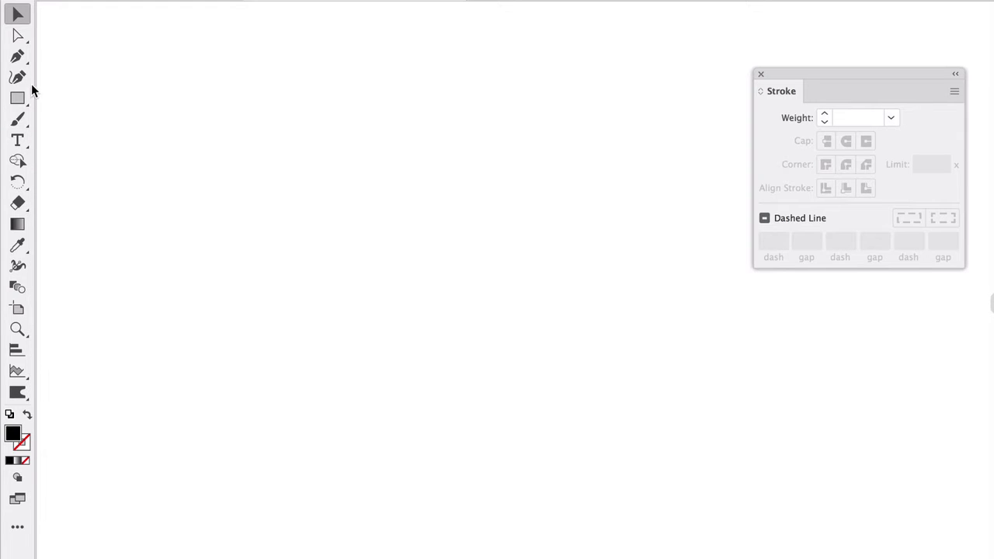
- Draw a near-vertical line with the Pen tool on the empty canvas and swap its fill and stroke
left_click(18, 56)
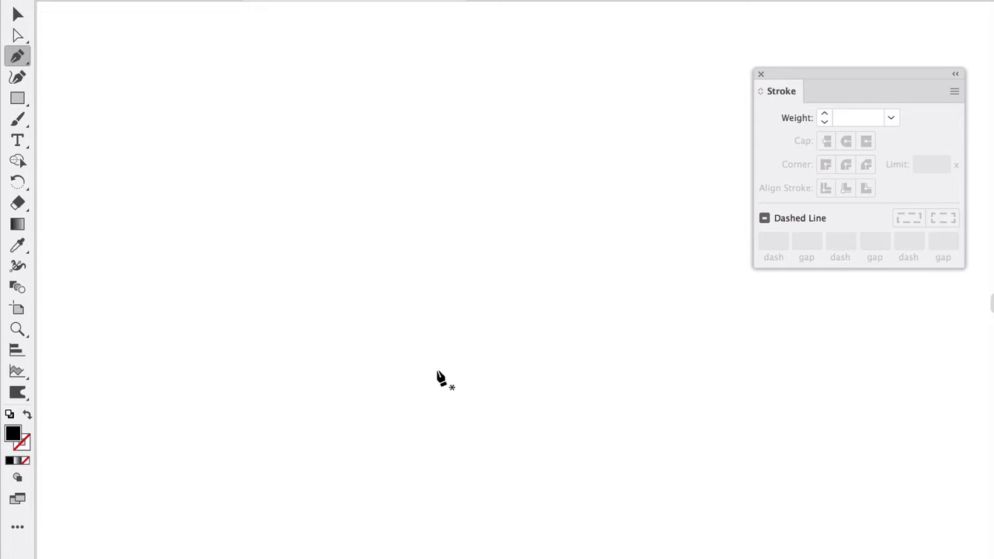
left_click(18, 266)
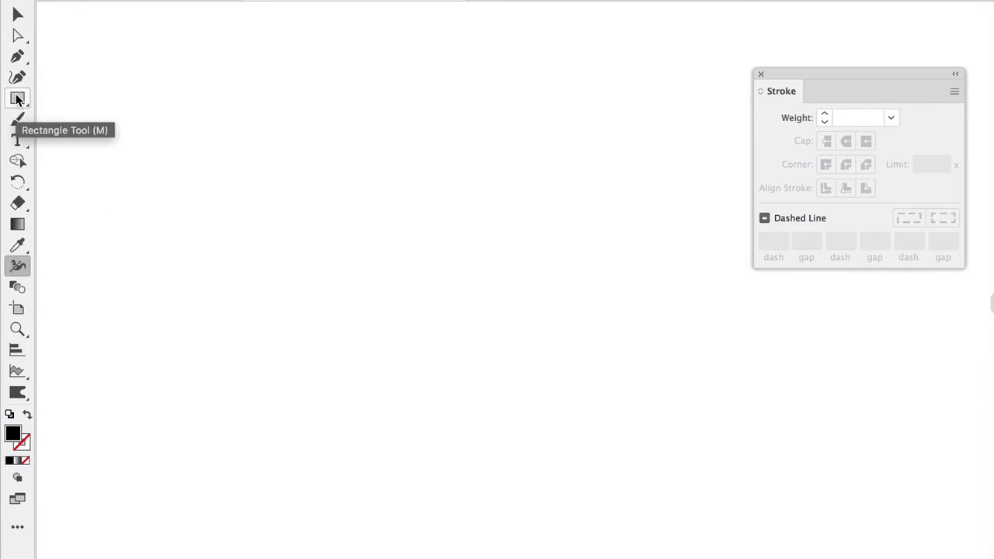
left_click(18, 56)
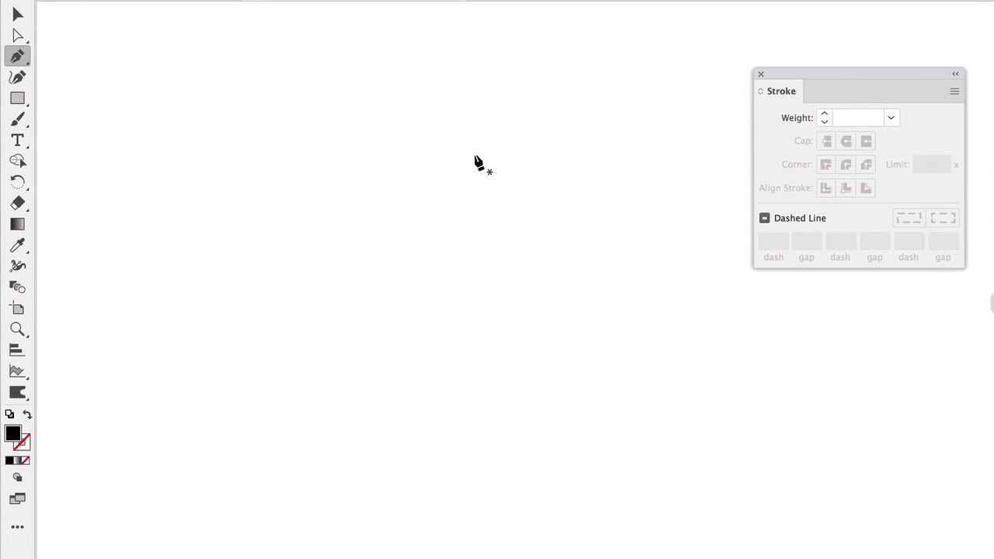
left_click(461, 108)
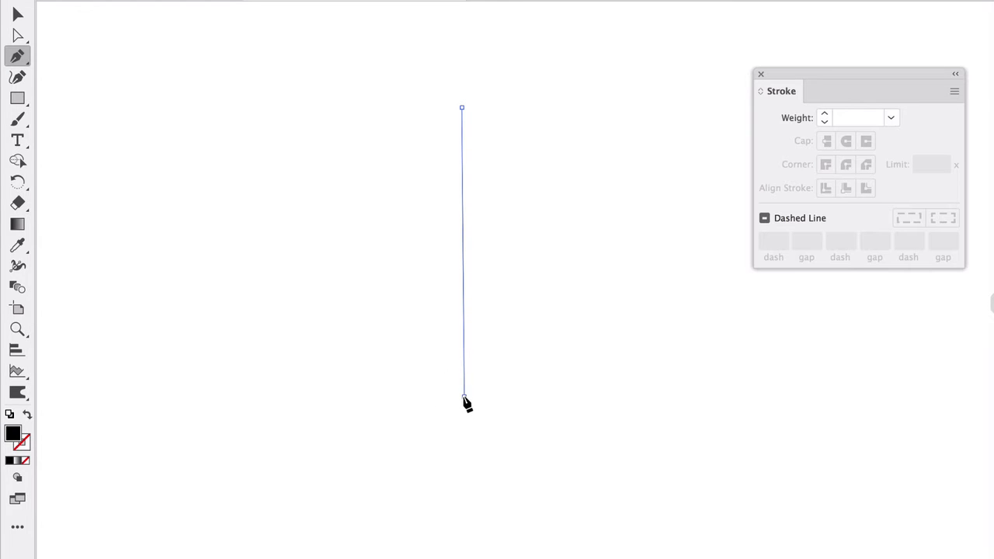
left_click(463, 396)
left_click(27, 416)
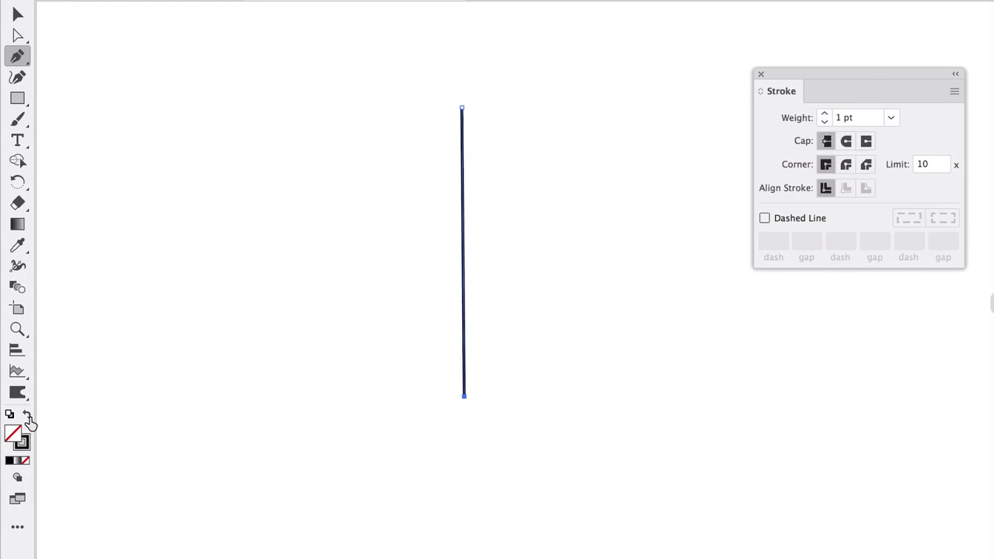
- Lower the line's bottom anchor point slightly with the Direct Selection tool to lengthen and straighten the line
left_click(17, 266)
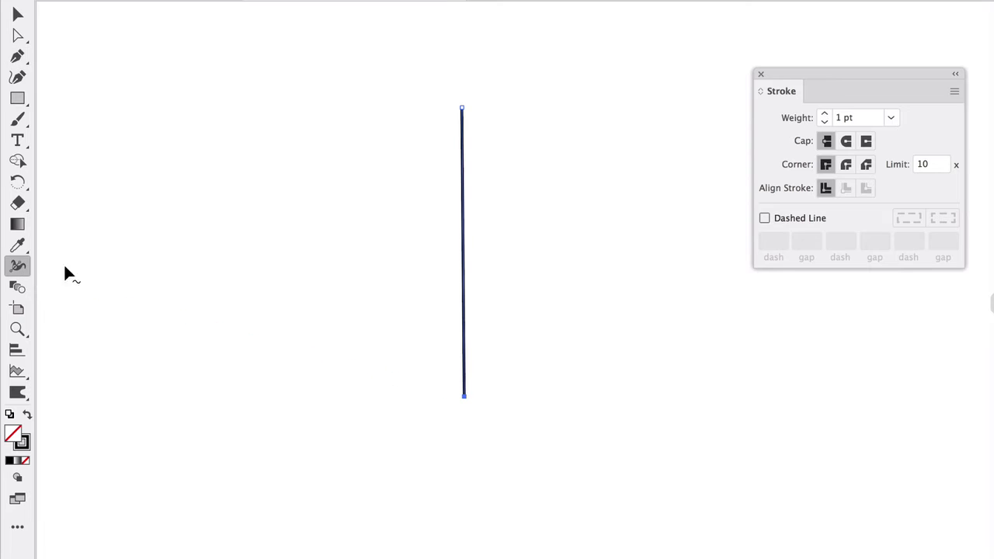
left_click(19, 35)
left_click_drag(464, 399, 463, 411)
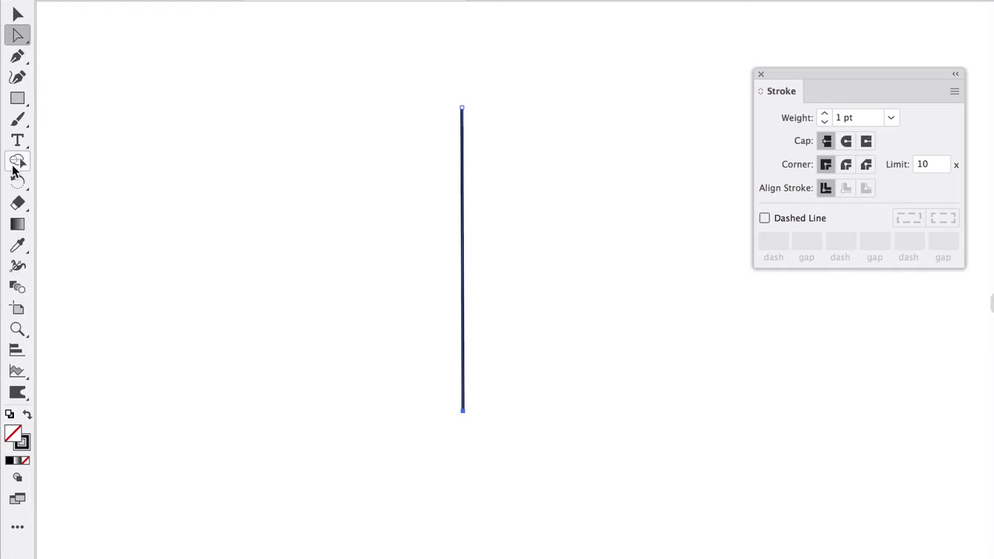
- Widen the line's upper part to about 89 pt with the Width tool and pinch it near the top into a pointed shield shape
left_click(18, 265)
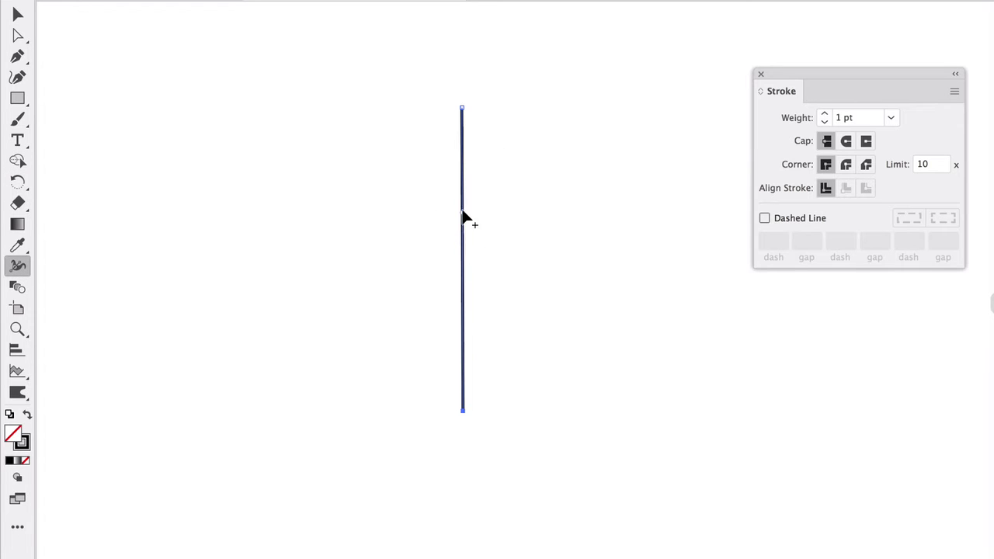
mouse_move(461, 186)
left_mouse_down()
mouse_move(338, 191)
mouse_move(353, 197)
left_mouse_up()
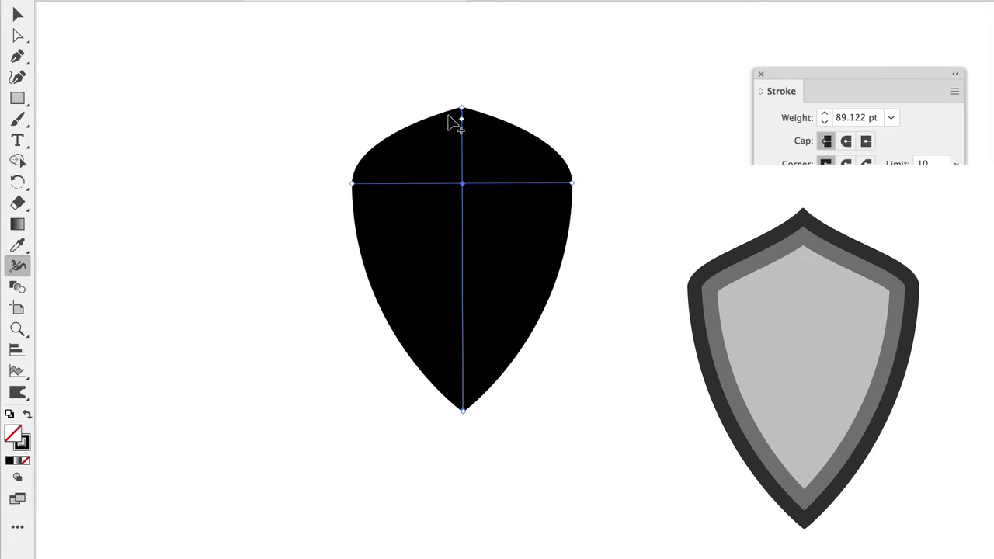
left_click_drag(462, 106, 463, 126)
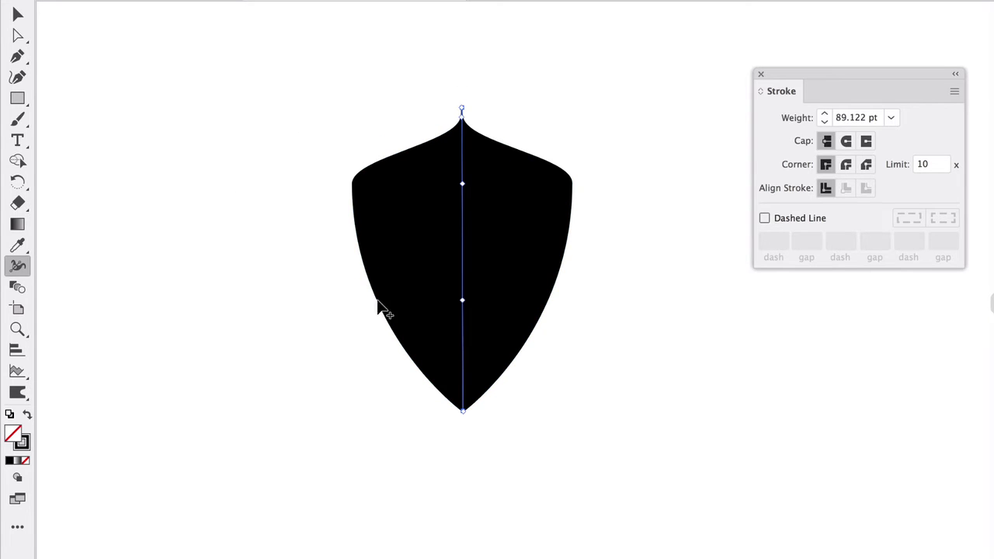
- Try adding width points at different heights in the shield's lower half, undoing each change
left_click_drag(462, 278, 411, 293)
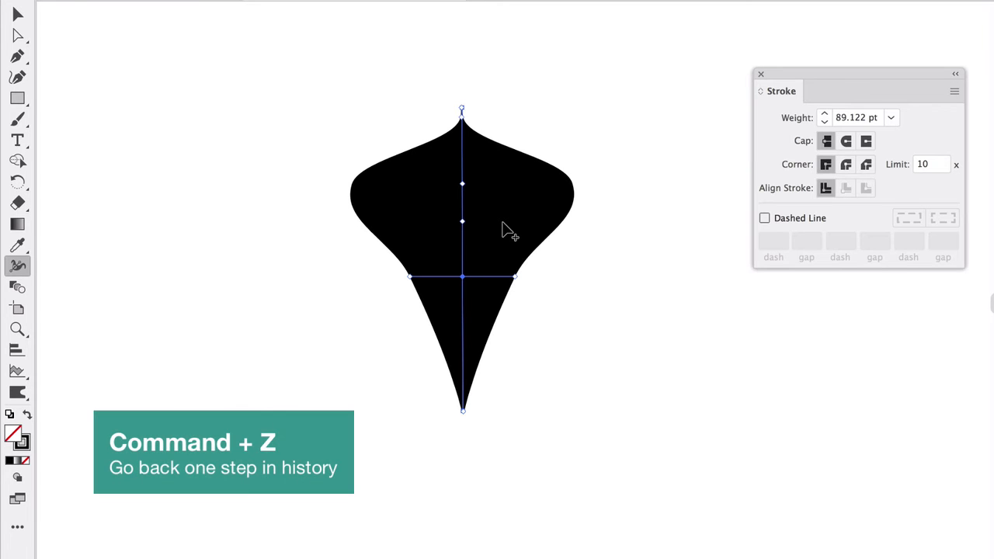
key("super+z")
left_click_drag(464, 374, 409, 377)
key("super+z")
mouse_move(398, 342)
left_mouse_down()
mouse_move(371, 337)
mouse_move(388, 337)
left_mouse_up()
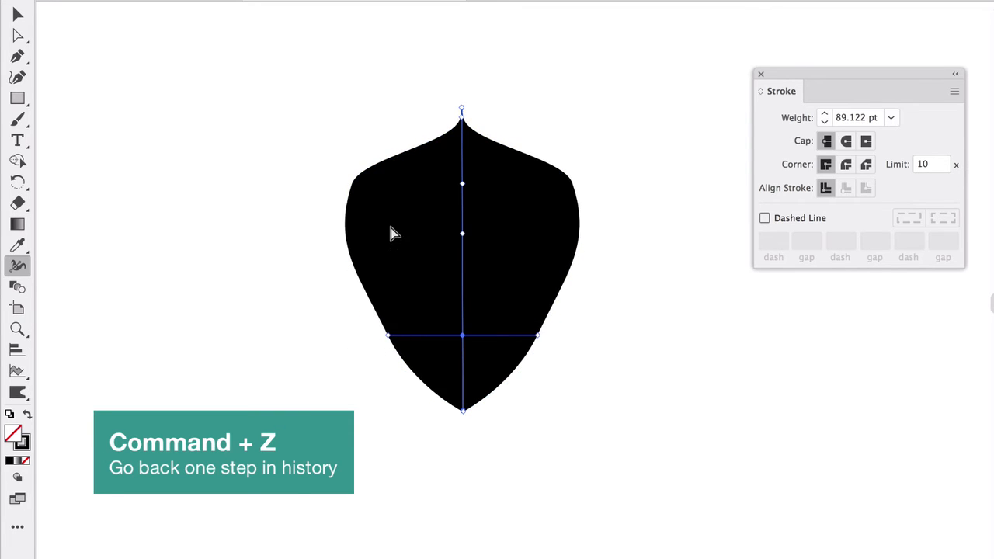
key("super+z")
- Widen the width point just below the shield's top tip slightly, and deselect the shield
left_click_drag(463, 118, 456, 116)
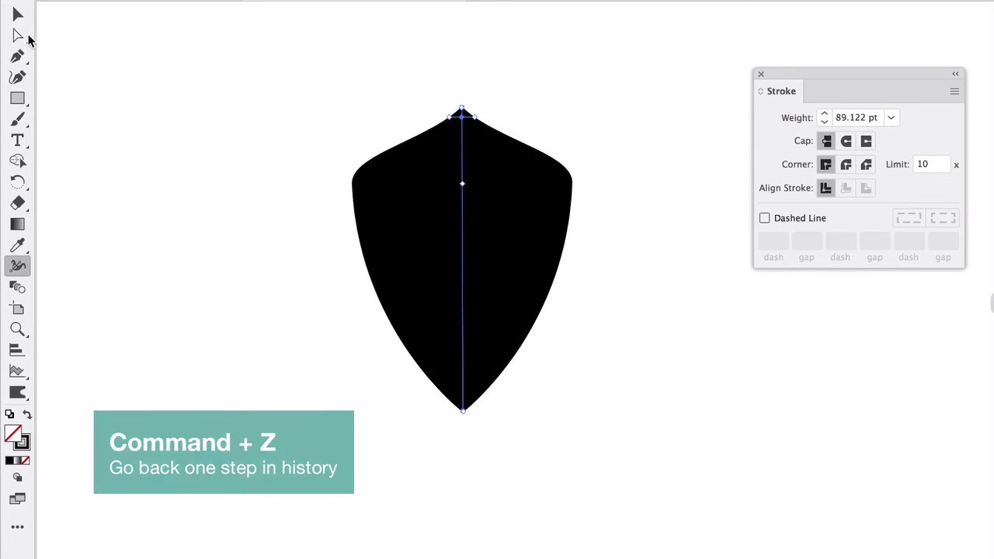
key("v")
left_click(251, 358)
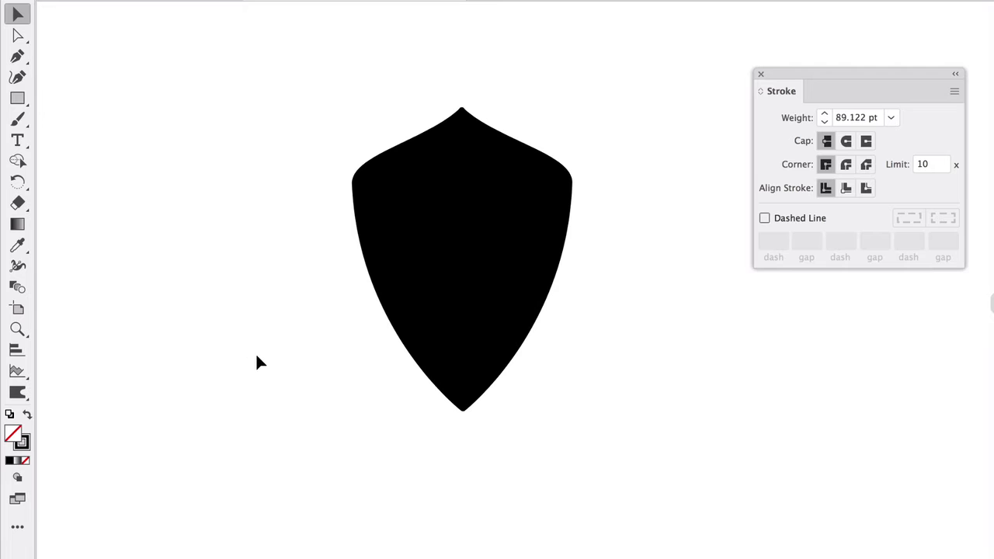
- Convert the shield's variable-width stroke into a filled path with Outline Stroke
left_click(435, 261)
left_click(212, 1)
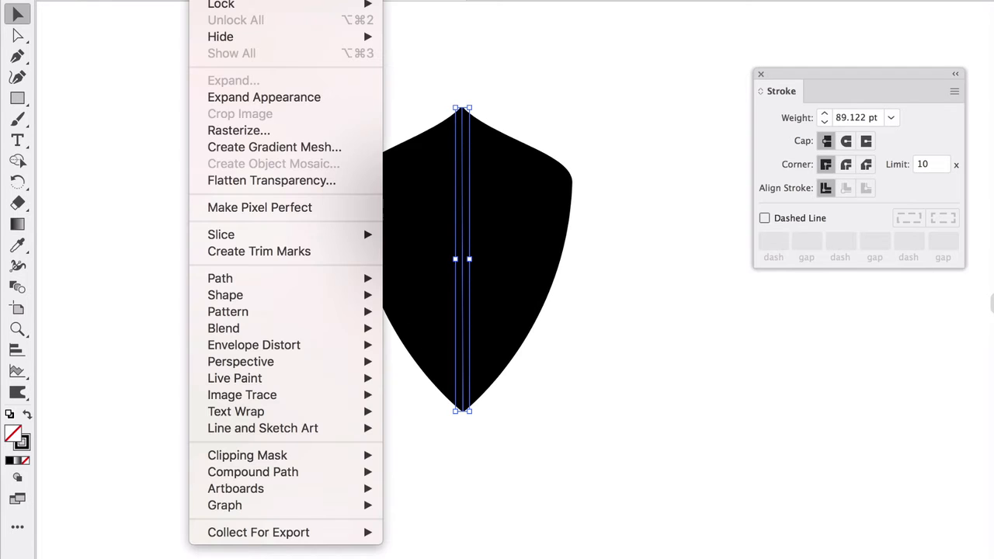
mouse_move(261, 277)
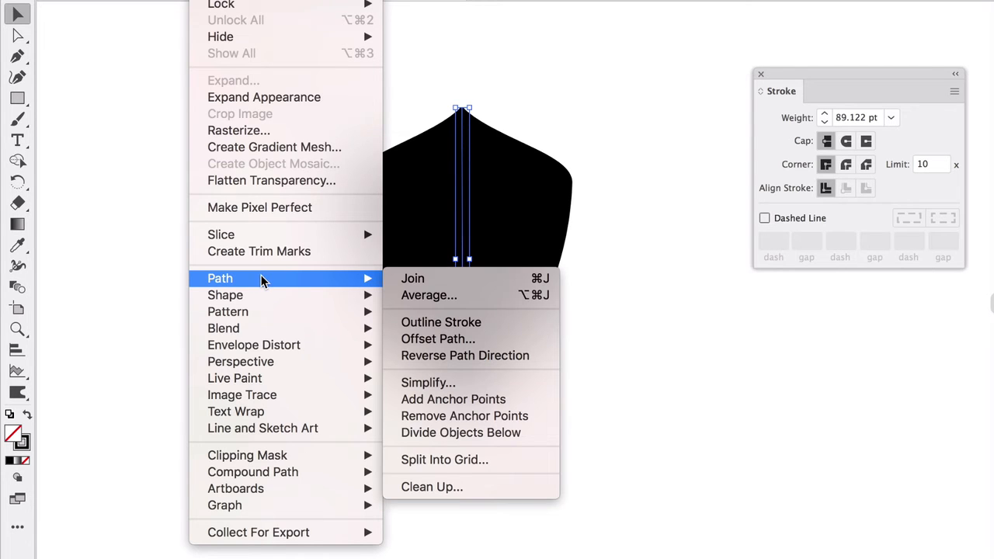
left_click(440, 323)
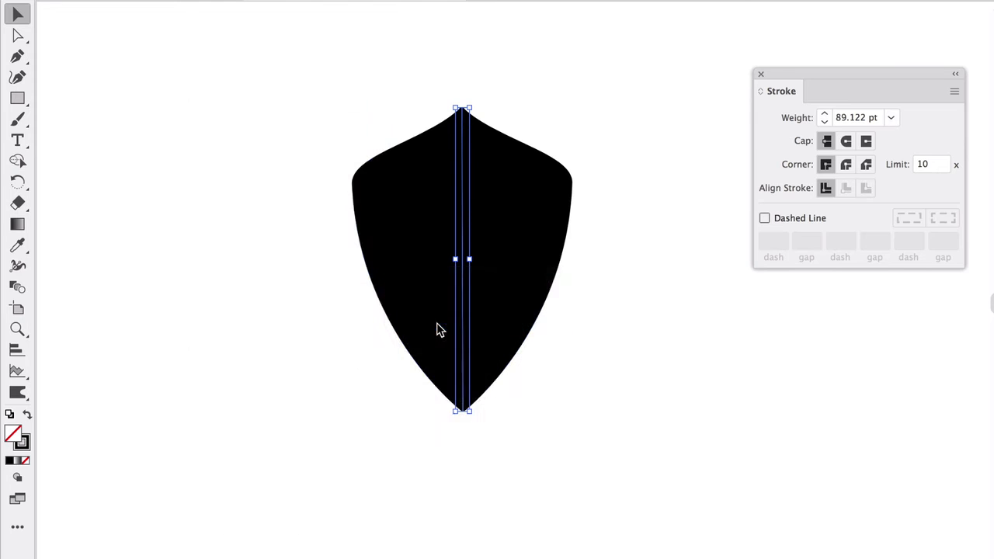
- Move the outlined shield down and far to the left to free space beside it, and deselect it
left_click(180, 146)
left_click(446, 223)
left_click_drag(466, 252, 450, 289)
left_click(715, 421)
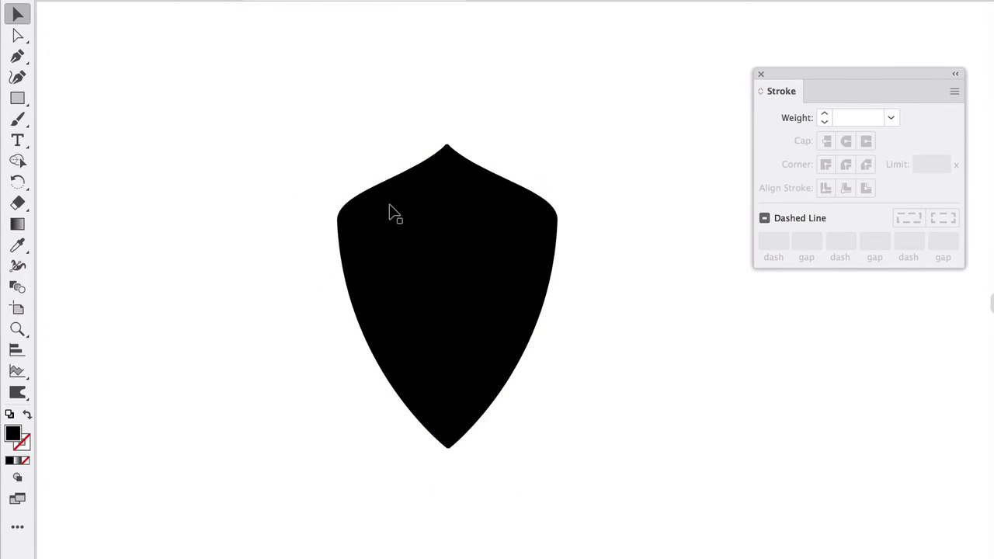
left_click(433, 245)
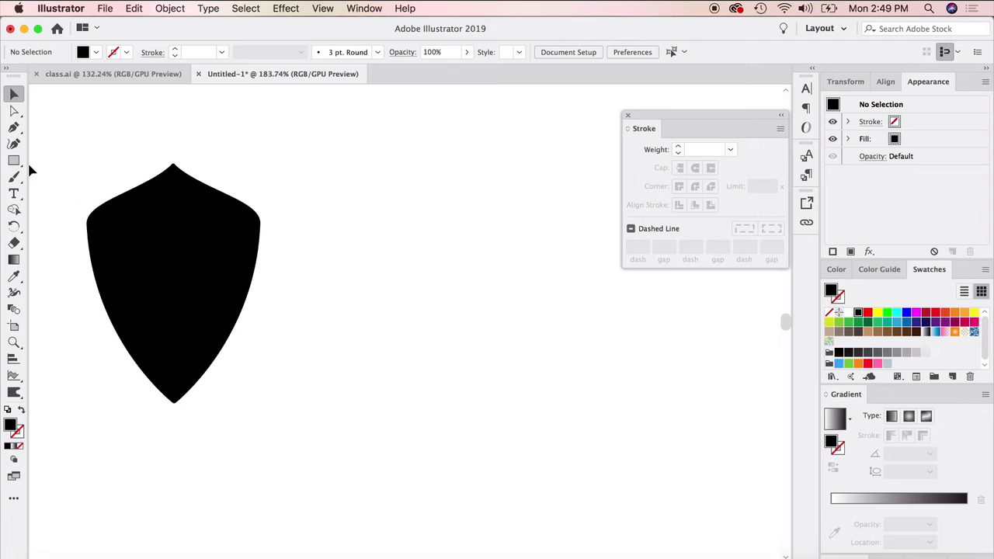
- Draw a circle to the right of the shield with the Ellipse tool and swap its fill and stroke to leave only an outline
left_click_drag(14, 160, 64, 179)
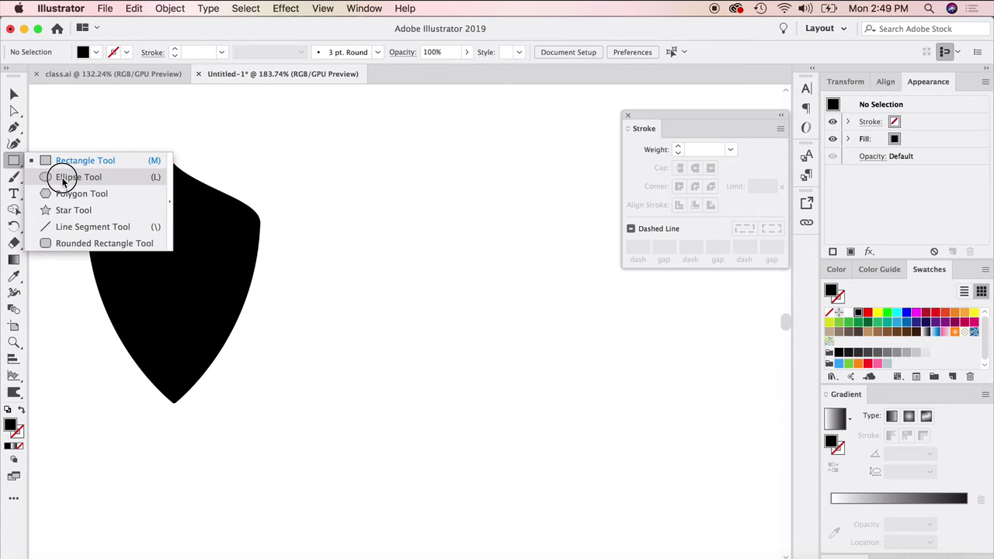
left_click_drag(64, 178, 63, 179)
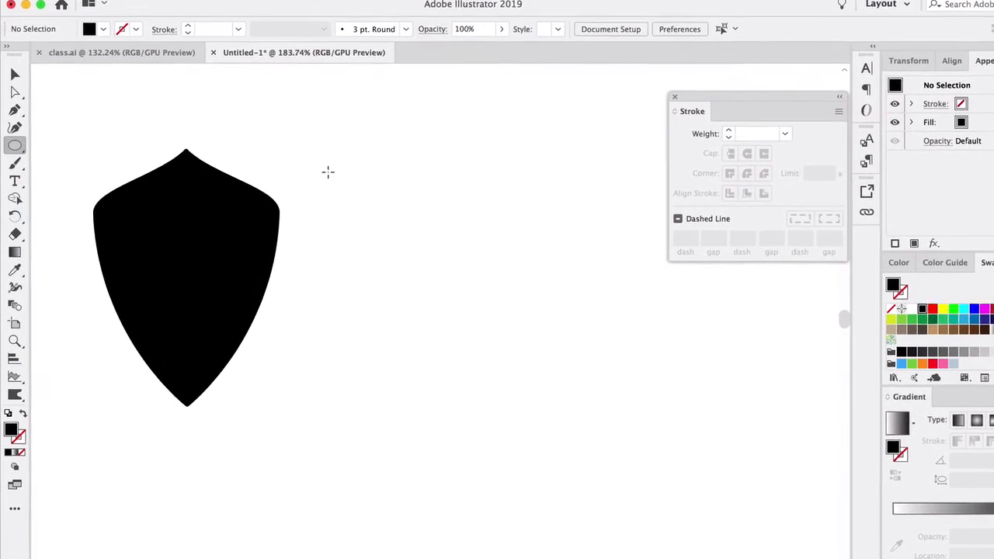
left_click_drag(360, 183, 553, 408)
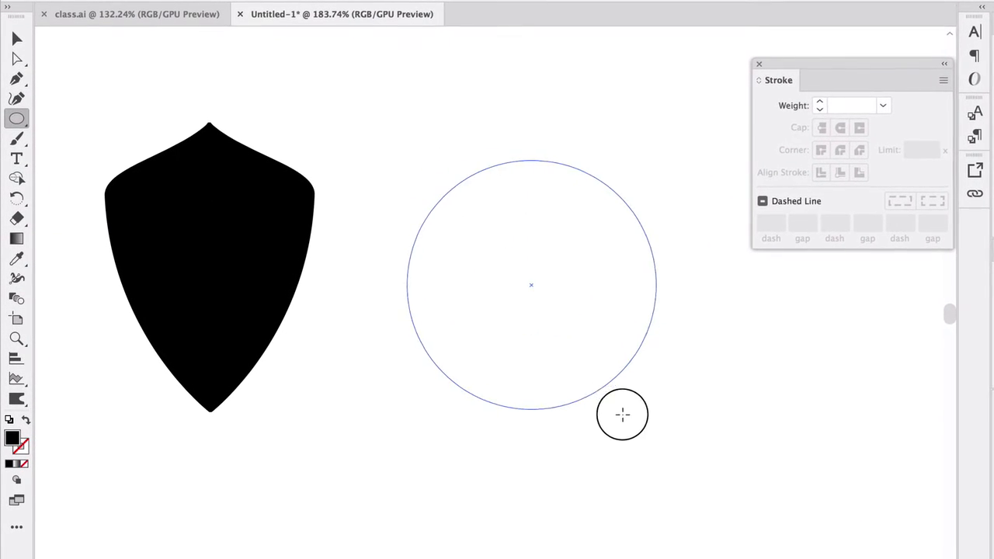
left_click_drag(622, 414, 623, 415)
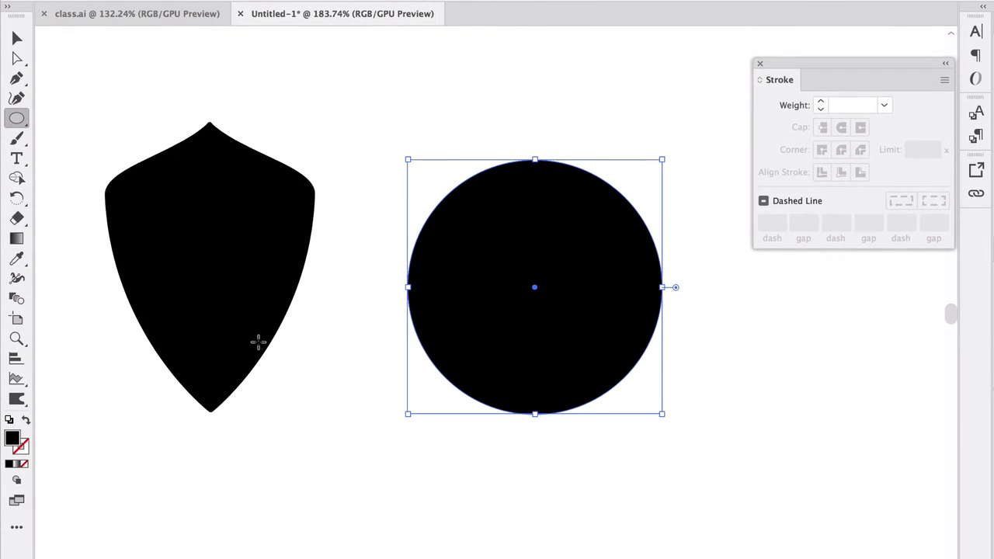
left_click(26, 422)
left_click(17, 38)
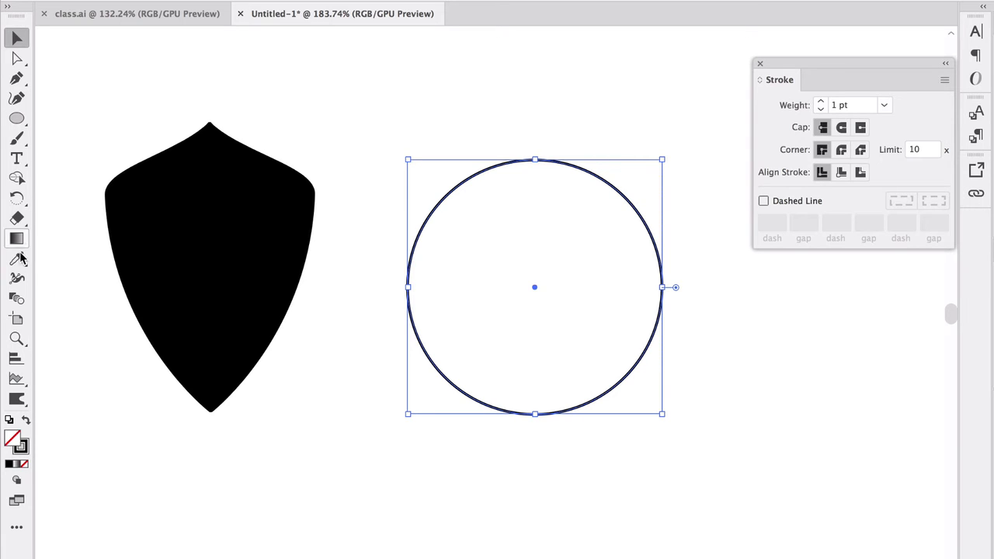
- Widen the circle's stroke at its top anchor point to about 24 pt with the Width tool
left_click(17, 278)
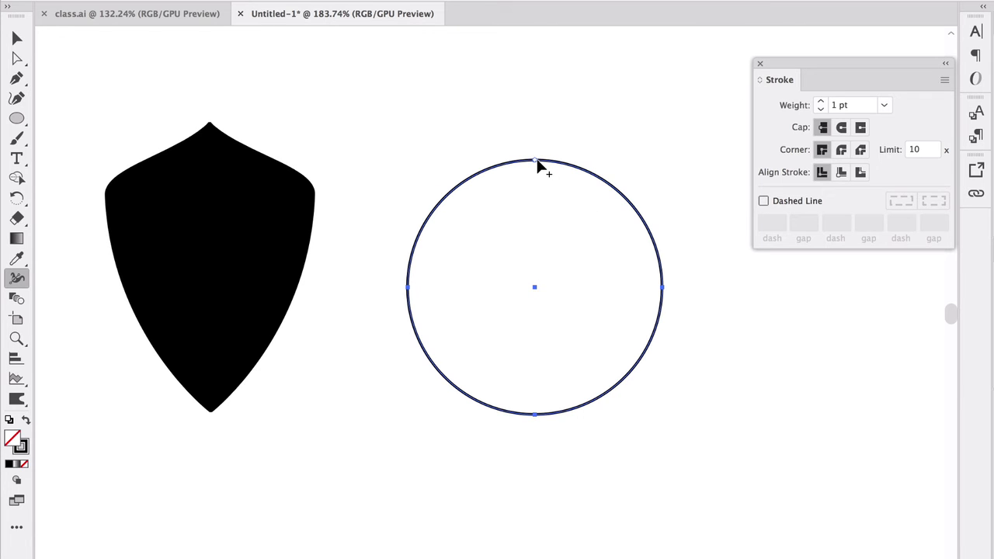
mouse_move(536, 160)
left_mouse_down()
mouse_move(538, 174)
mouse_move(539, 132)
left_mouse_up()
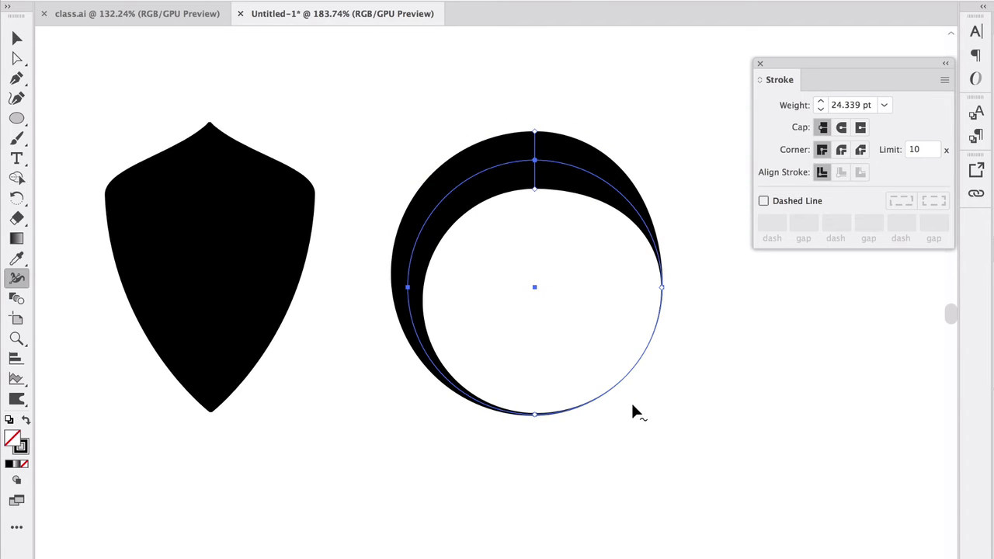
- Widen the circle's stroke slightly at its bottom anchor point with the Width tool and deselect the circle
left_click_drag(614, 385, 602, 383)
key("ctrl+z")
left_click_drag(535, 415, 534, 407)
key("v")
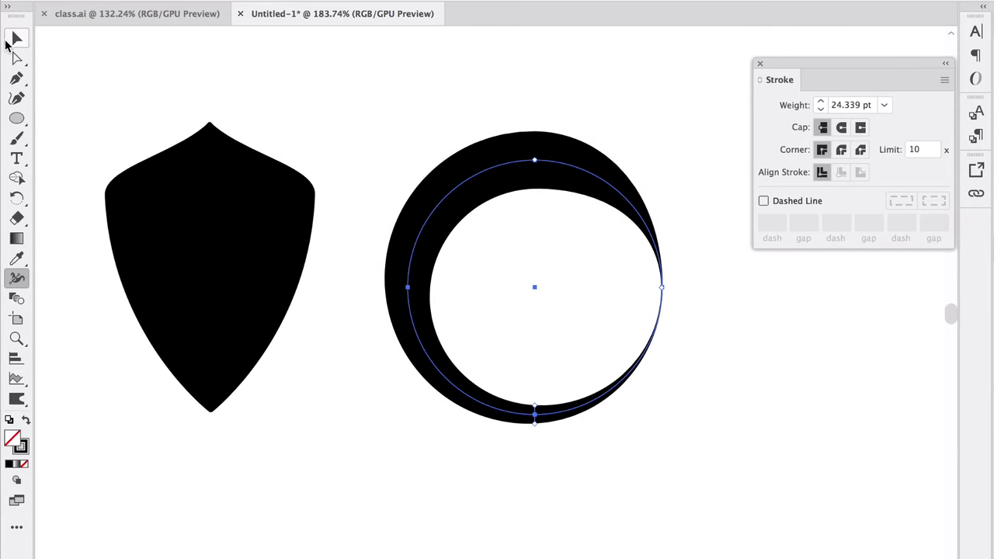
left_click(131, 88)
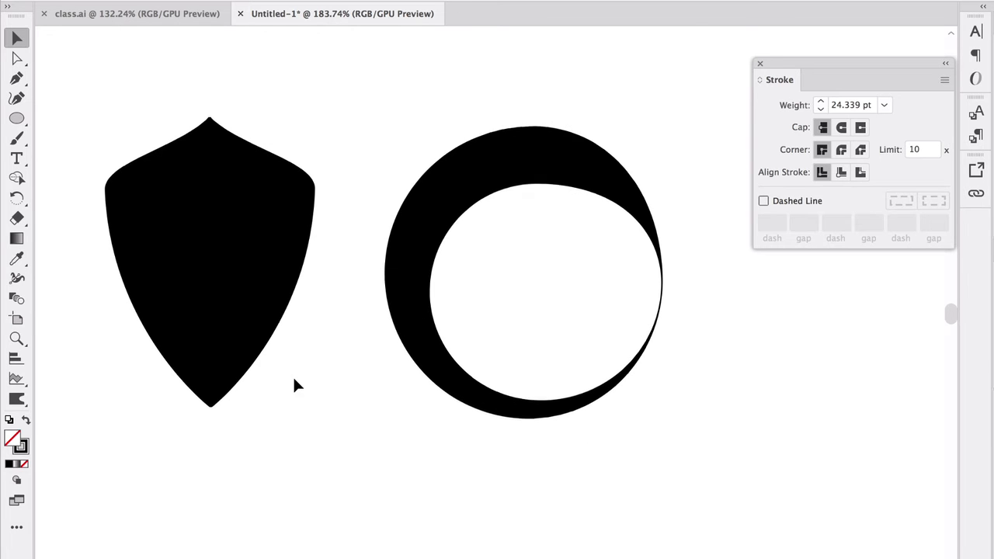
- Draw an open wavy path of four anchor points below the shield and circle with the Pen tool
scroll(295, 381, "down", 3)
left_click(19, 118)
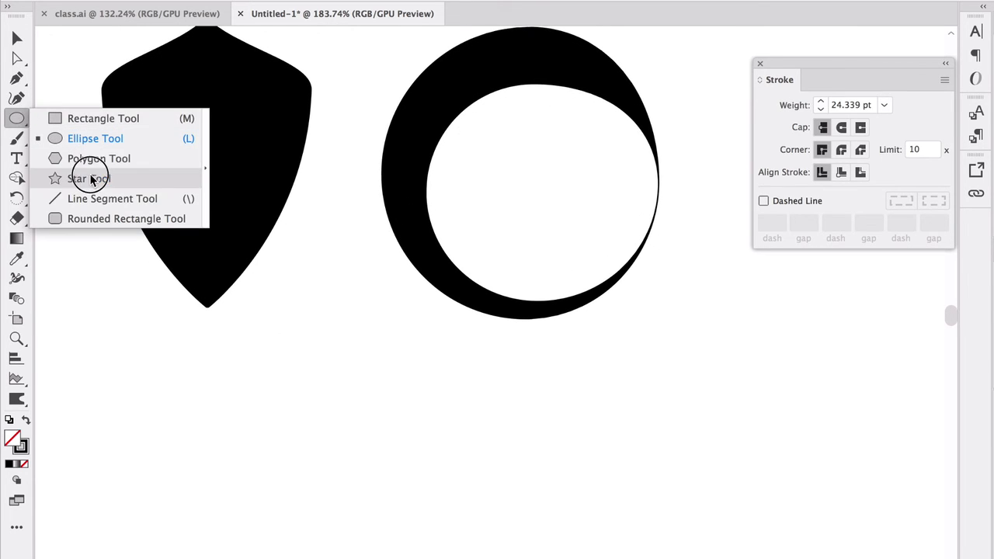
left_click(17, 80)
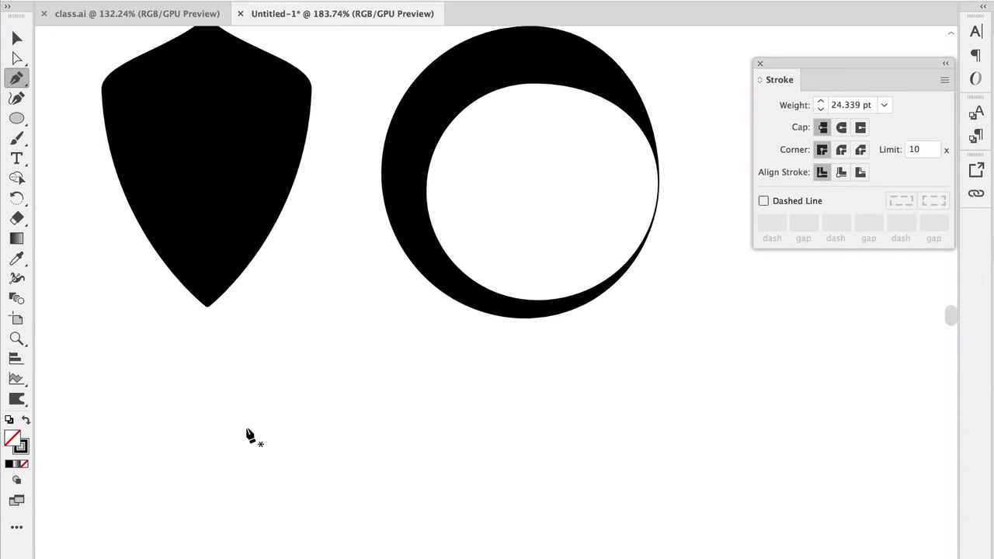
scroll(248, 435, "down", 1)
left_click_drag(150, 469, 226, 459)
mouse_move(353, 414)
left_mouse_down()
mouse_move(428, 430)
mouse_move(462, 457)
mouse_move(569, 480)
mouse_move(684, 457)
mouse_move(632, 469)
left_mouse_up()
left_click_drag(775, 424, 837, 433)
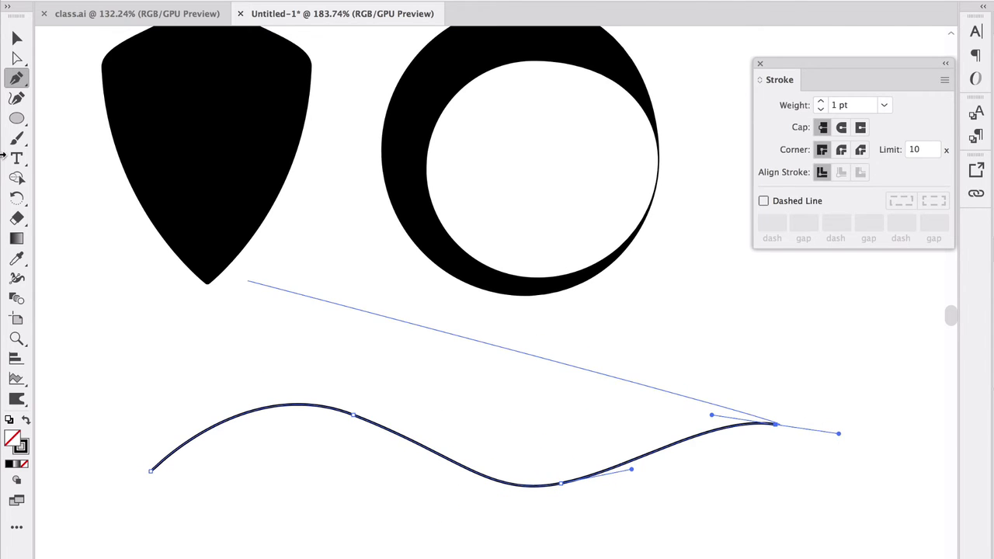
- Reshape the wavy path with the Curvature tool by shifting its two inner anchor points and raising its right end
left_click(17, 97)
mouse_move(354, 417)
left_mouse_down()
mouse_move(347, 431)
mouse_move(335, 419)
left_mouse_up()
left_click_drag(563, 484, 575, 478)
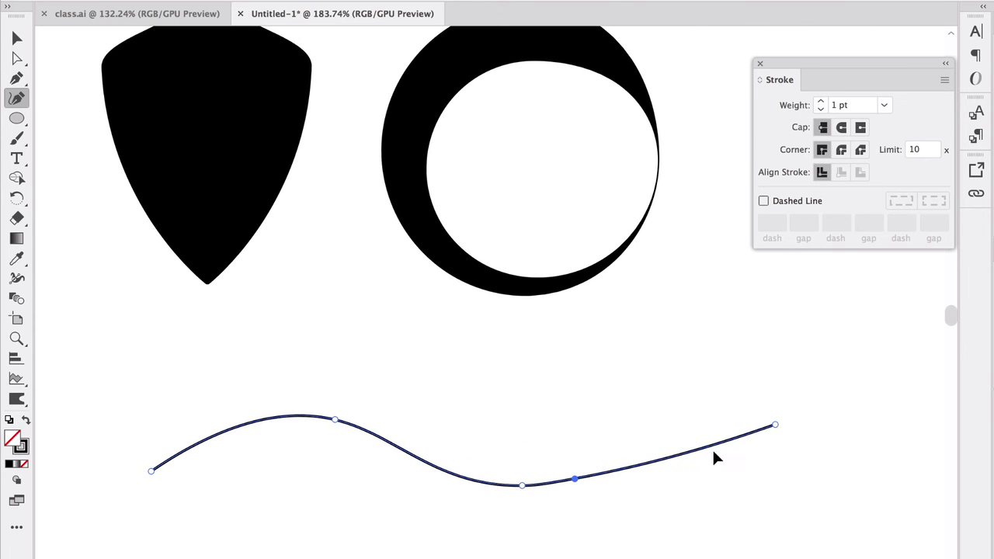
left_click_drag(775, 424, 761, 399)
key("v")
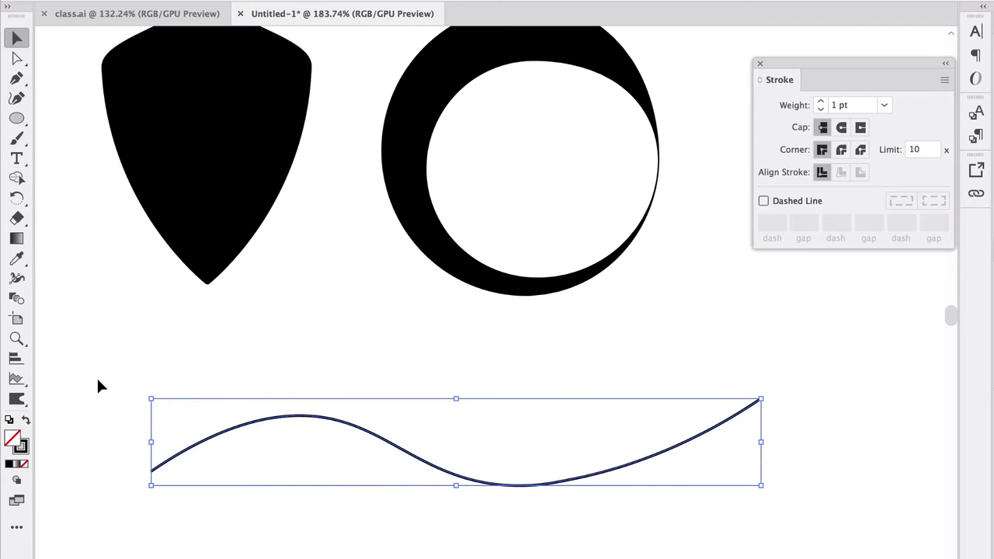
- Widen the middle of the wavy path's stroke to about 38 pt with the Width tool
left_click(17, 278)
mouse_move(425, 461)
left_mouse_down()
mouse_move(428, 424)
mouse_move(441, 409)
mouse_move(437, 420)
left_mouse_up()
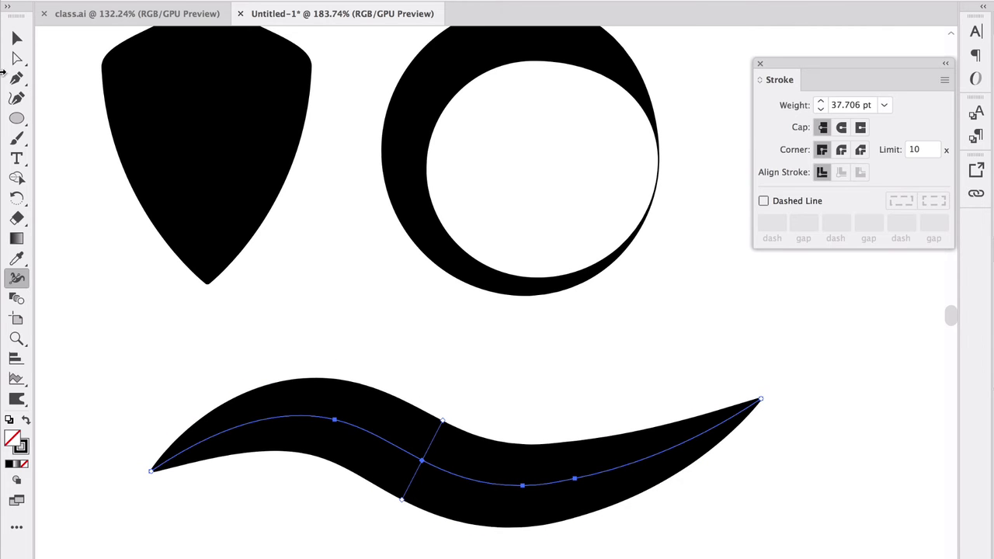
left_click(17, 38)
left_click(170, 421)
left_click(305, 445)
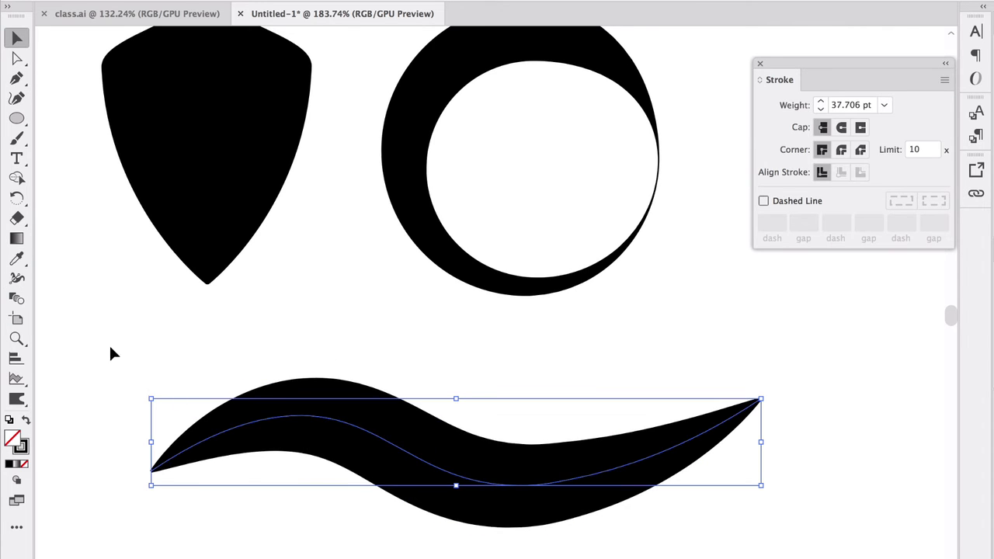
- Narrow the wavy path's stroke near both ends with the Width tool for a sharper taper, and deselect it
left_click(17, 278)
mouse_move(182, 453)
left_mouse_down()
mouse_move(178, 443)
mouse_move(183, 457)
left_mouse_up()
left_click_drag(694, 441, 695, 431)
left_click(18, 38)
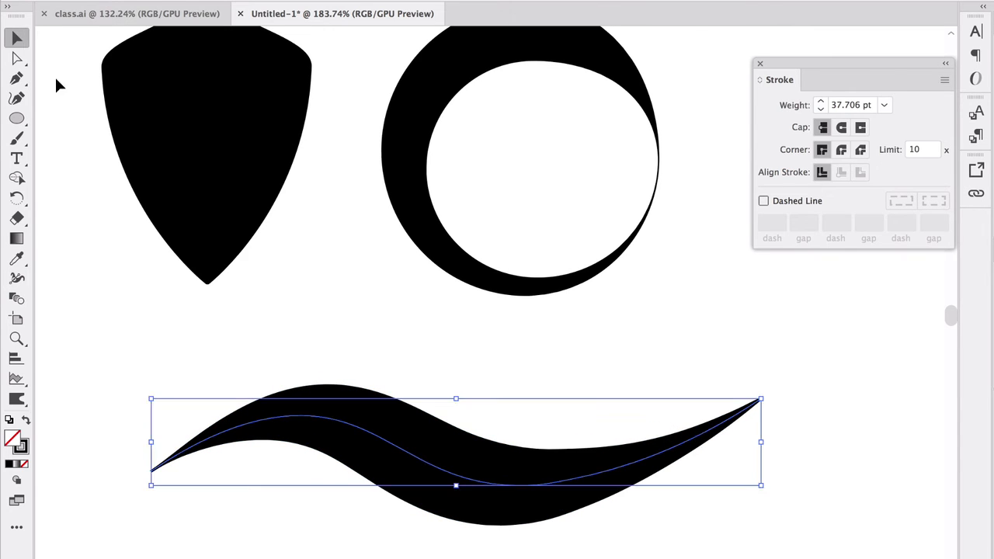
left_click(57, 79)
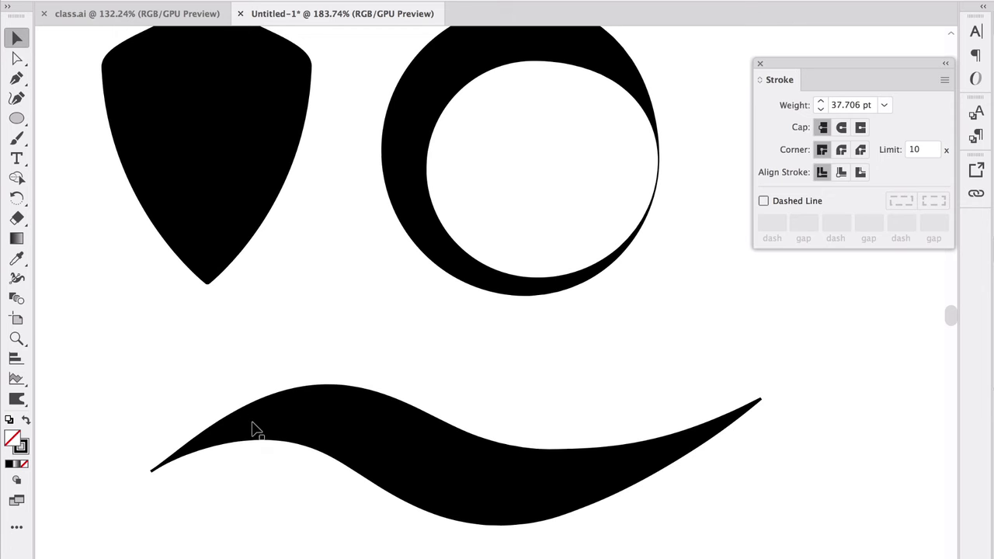
- Draw a vertical S-shaped path of three anchor points in the empty area below the wavy shape with the Pen tool
scroll(257, 404, "down", 8)
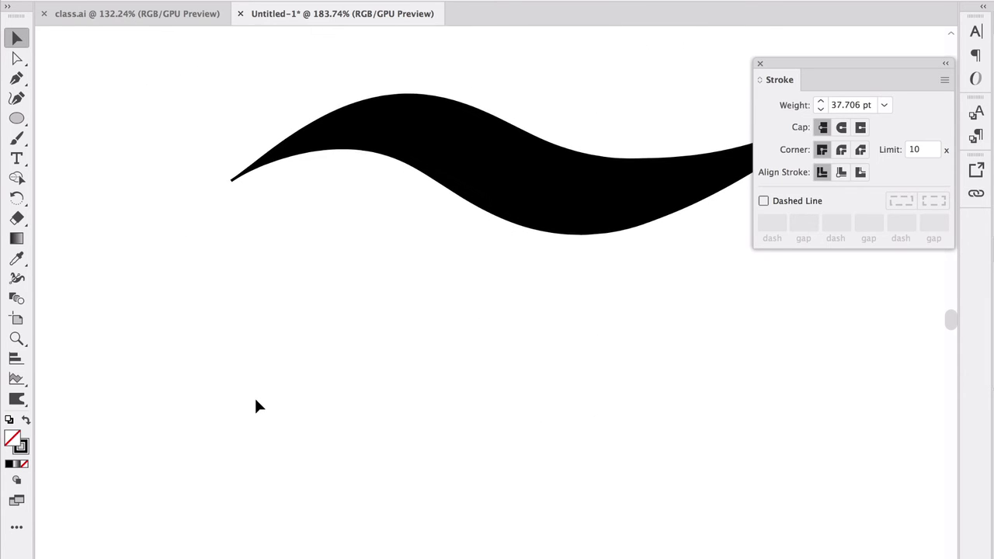
scroll(256, 402, "down", 3)
scroll(254, 391, "down", 5)
scroll(253, 391, "right", 3)
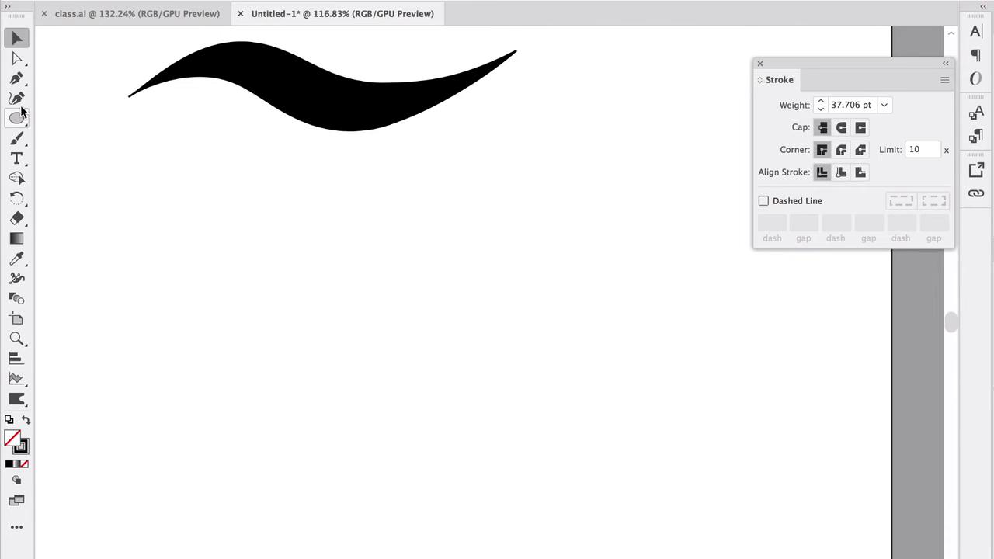
left_click(17, 79)
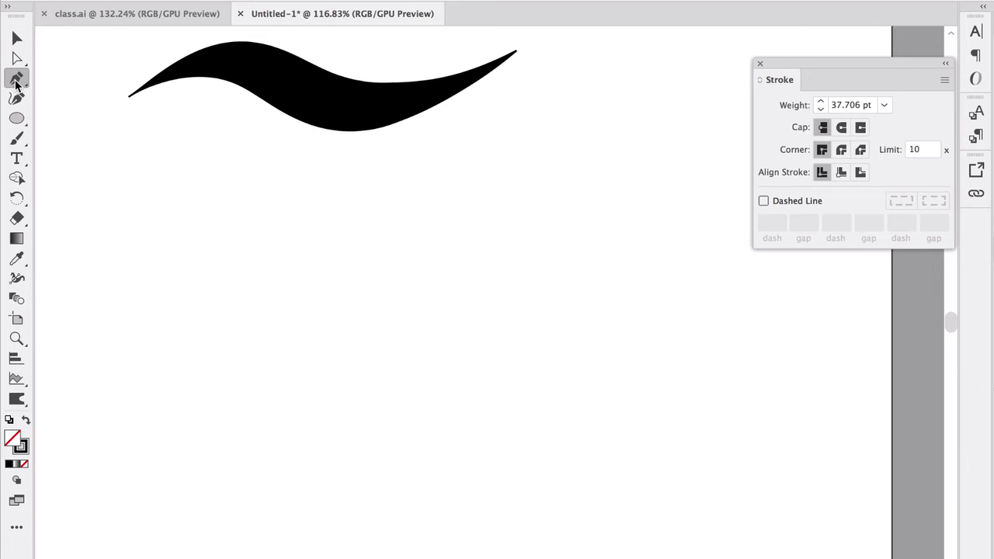
left_click(407, 488)
left_click_drag(408, 365, 381, 294)
left_click(420, 229)
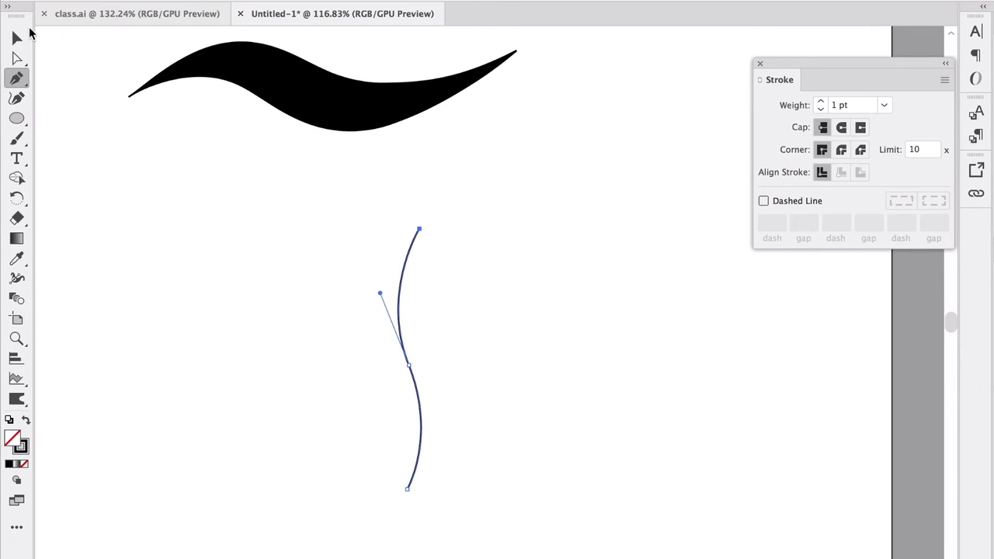
left_click(20, 37)
left_click(153, 171)
- Shape the vertical S-curve into a leaf with the Width tool, about 81 pt wide at the middle and pinched near both tips
left_click(17, 278)
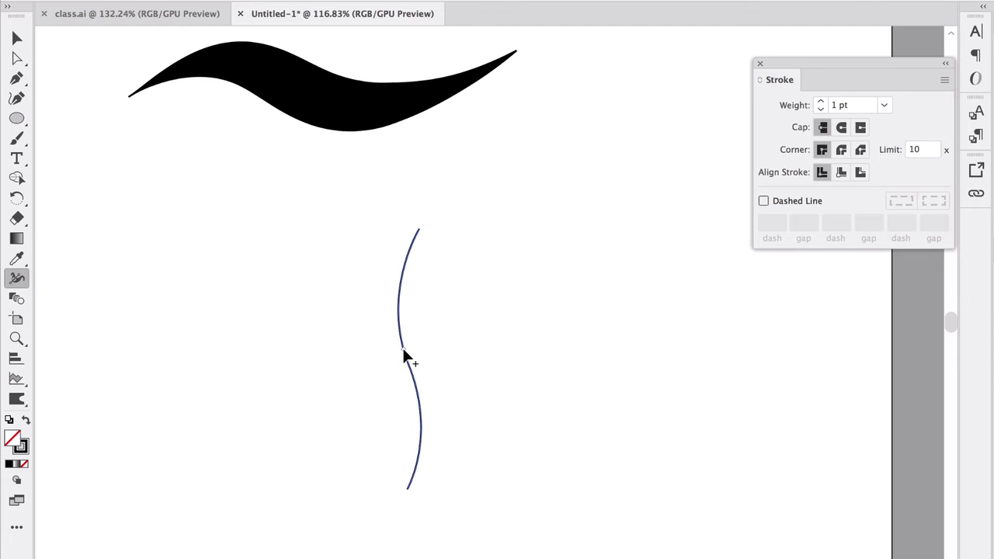
mouse_move(403, 354)
left_mouse_down()
mouse_move(339, 344)
mouse_move(356, 362)
left_mouse_up()
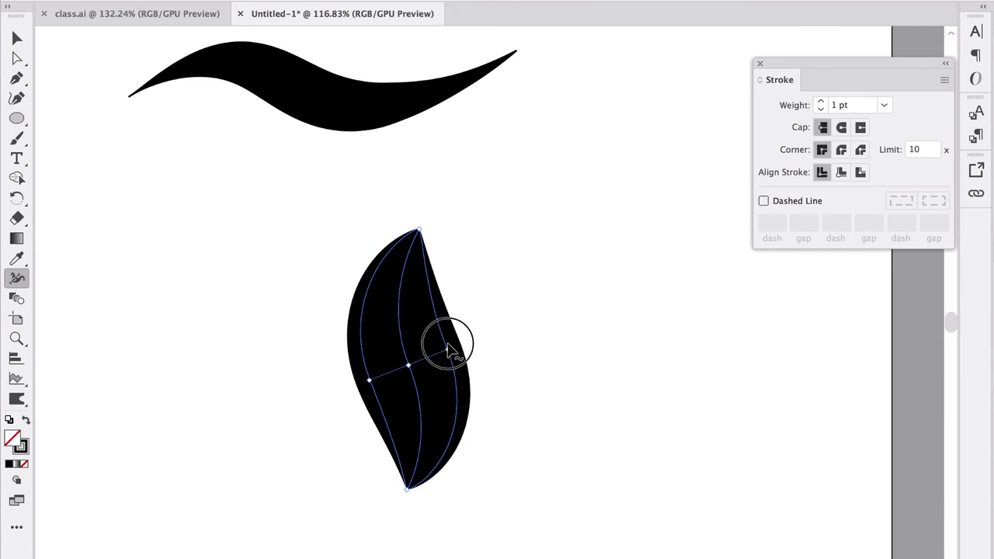
left_click_drag(448, 351, 464, 336)
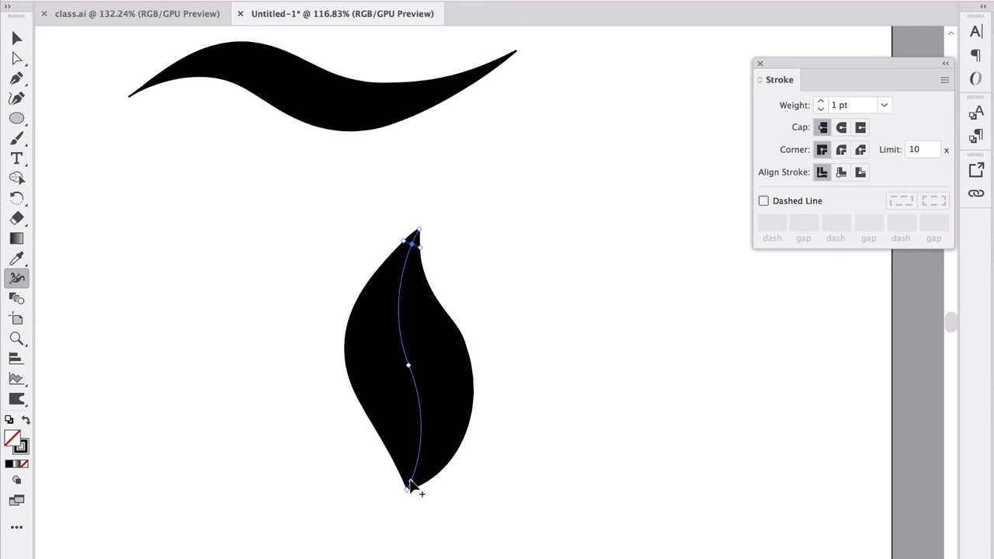
left_click_drag(411, 480, 404, 476)
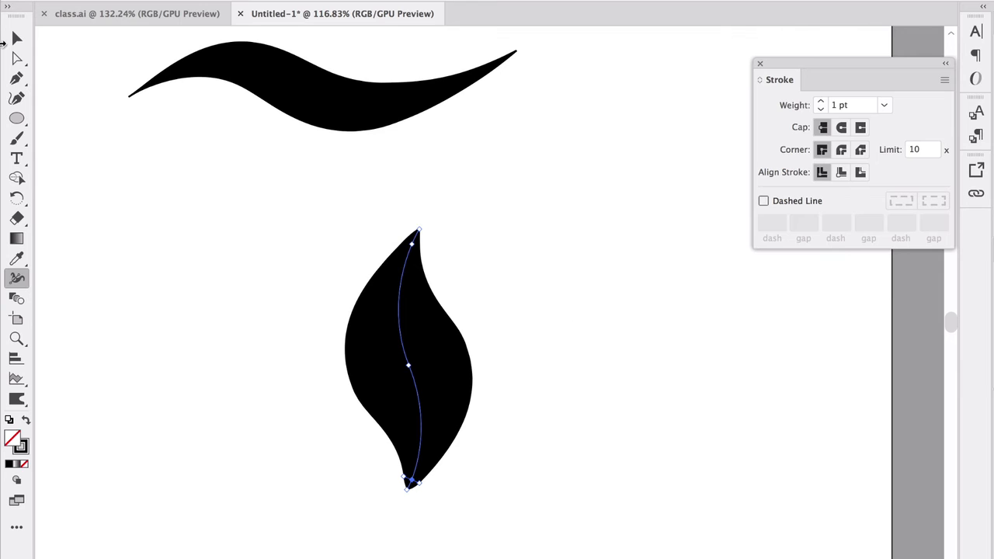
left_click(17, 38)
left_click(68, 71)
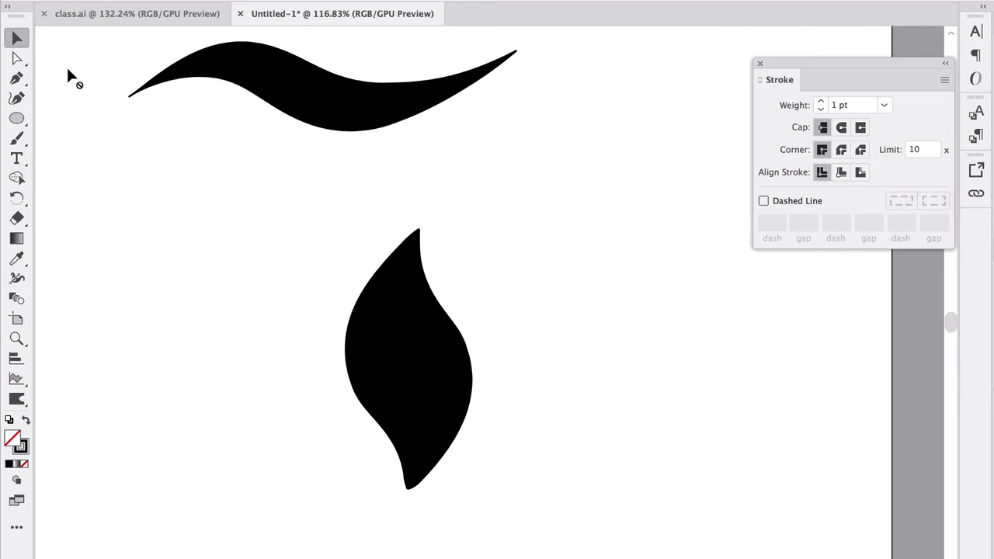
- Convert the leaf's variable-width stroke into a filled path with Outline Stroke
left_click(411, 372)
left_click(194, 2)
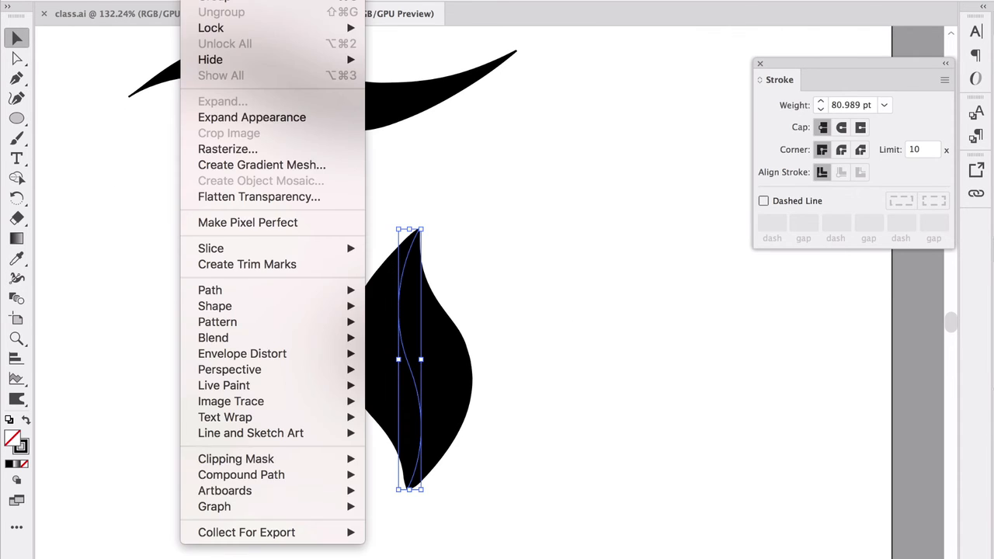
mouse_move(239, 291)
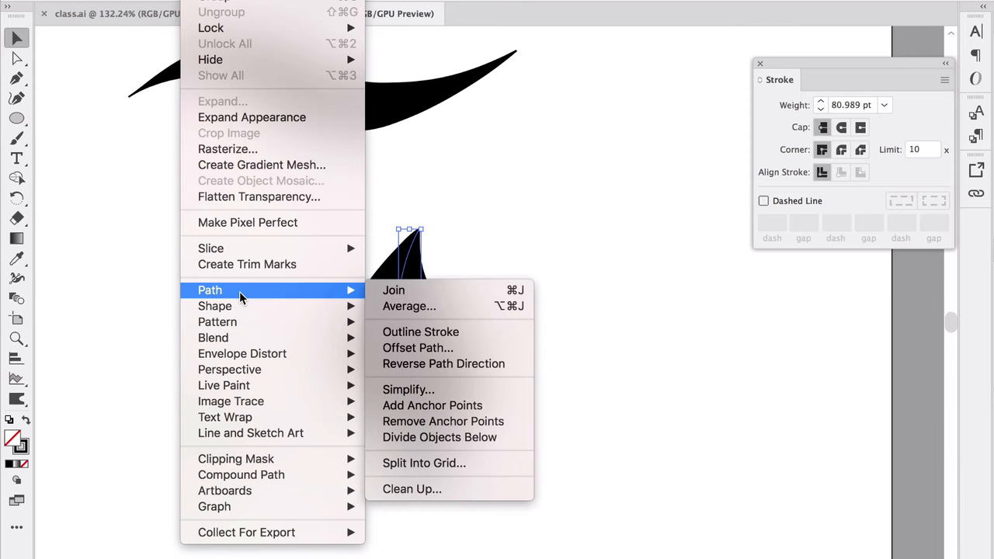
left_click(435, 335)
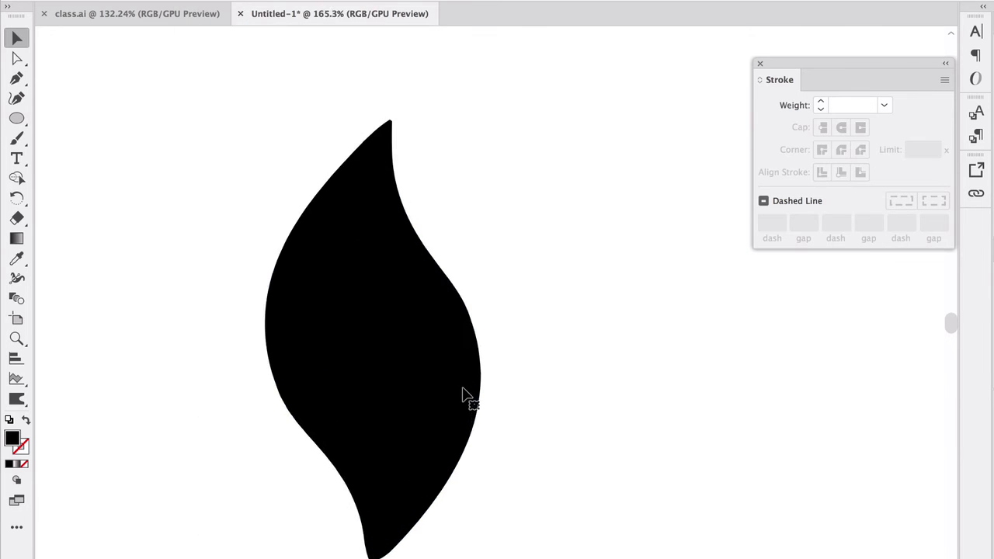
scroll(497, 373, "up", 2)
left_click(372, 324)
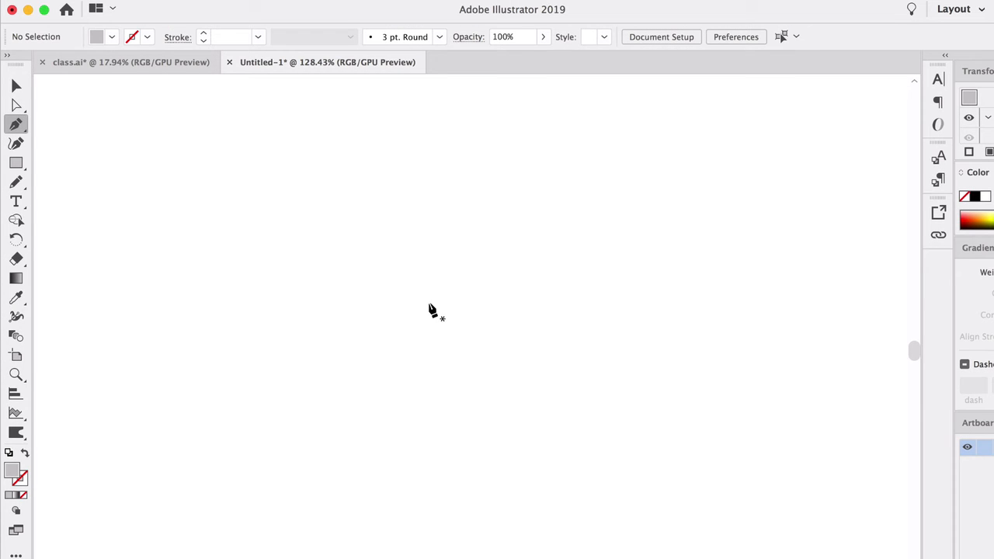
- Draw a trial curve of three anchor points with the Pen tool and delete it
left_click(16, 145)
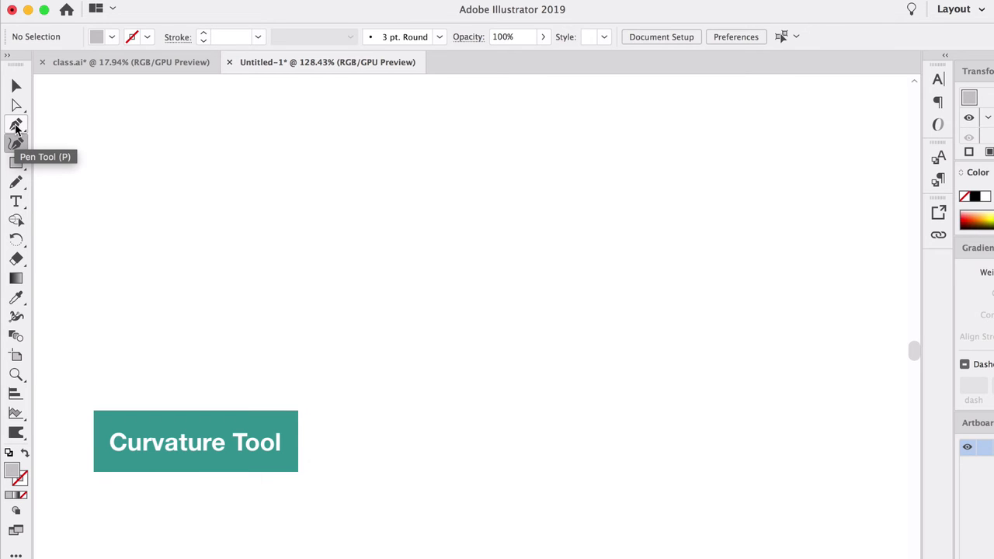
left_click(16, 126)
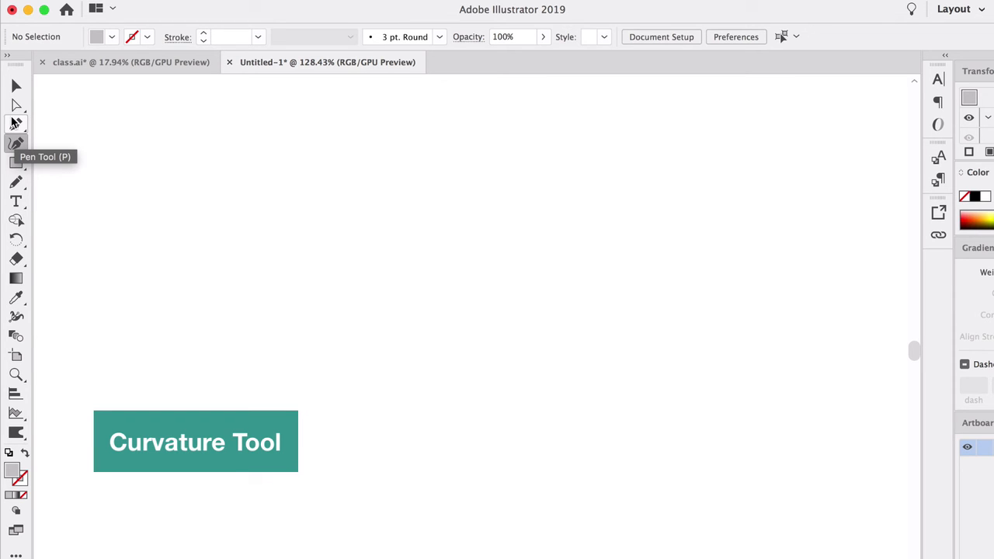
left_click(205, 218)
left_click_drag(425, 205, 474, 247)
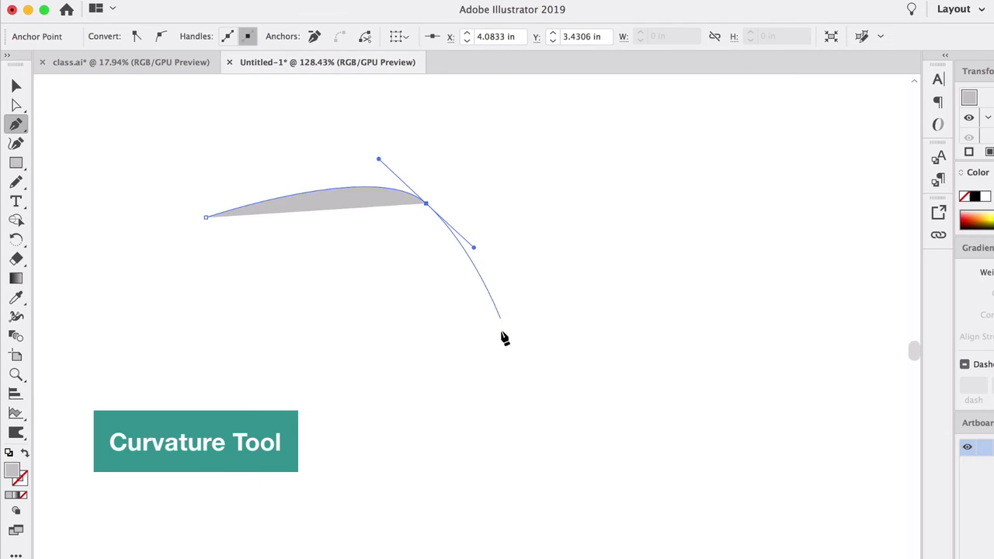
left_click_drag(489, 345, 404, 408)
key("Delete")
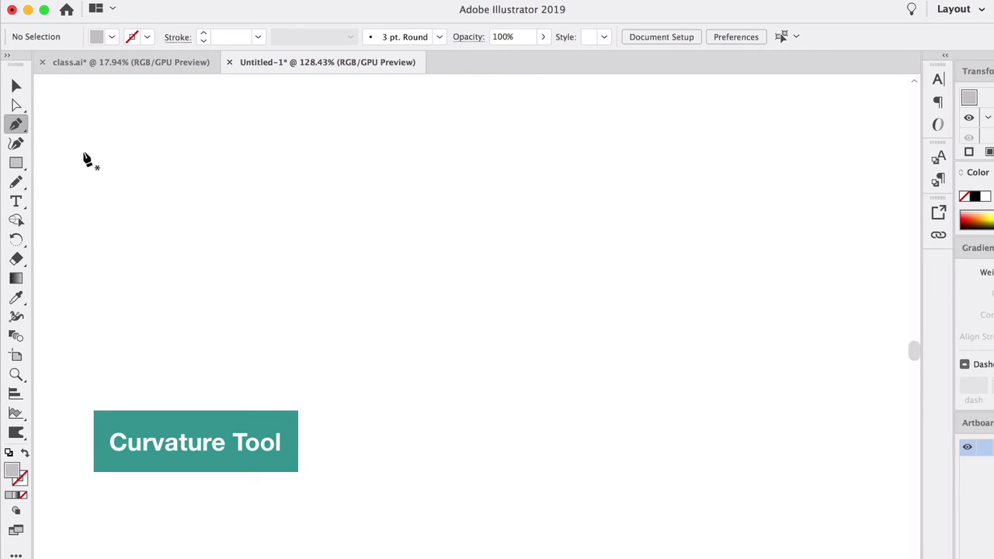
- Draw a closed, roughly circular shape with the Pen tool from four anchor points, pulling out handles to round it
left_click(337, 187)
left_click_drag(467, 312, 469, 429)
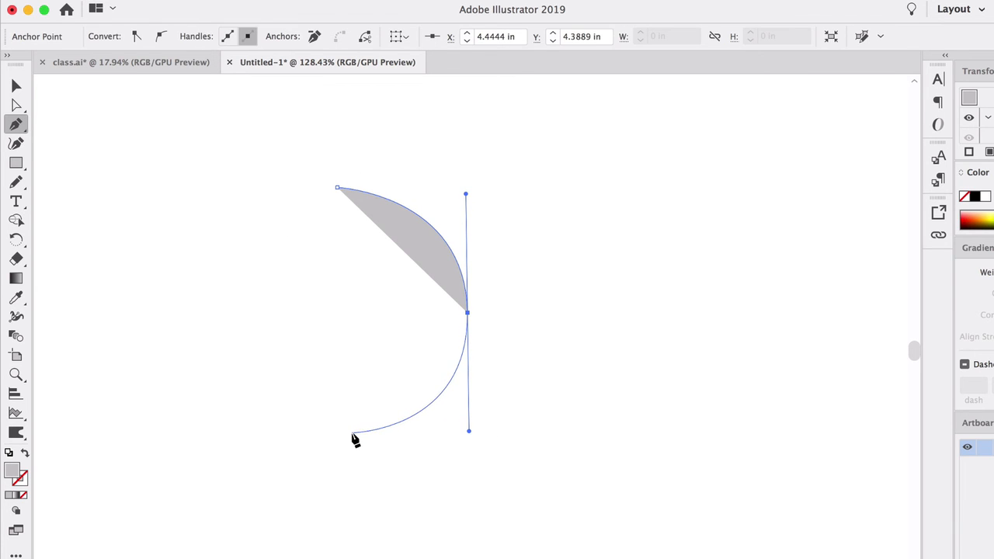
left_click_drag(353, 435, 247, 325)
left_click_drag(241, 322, 236, 219)
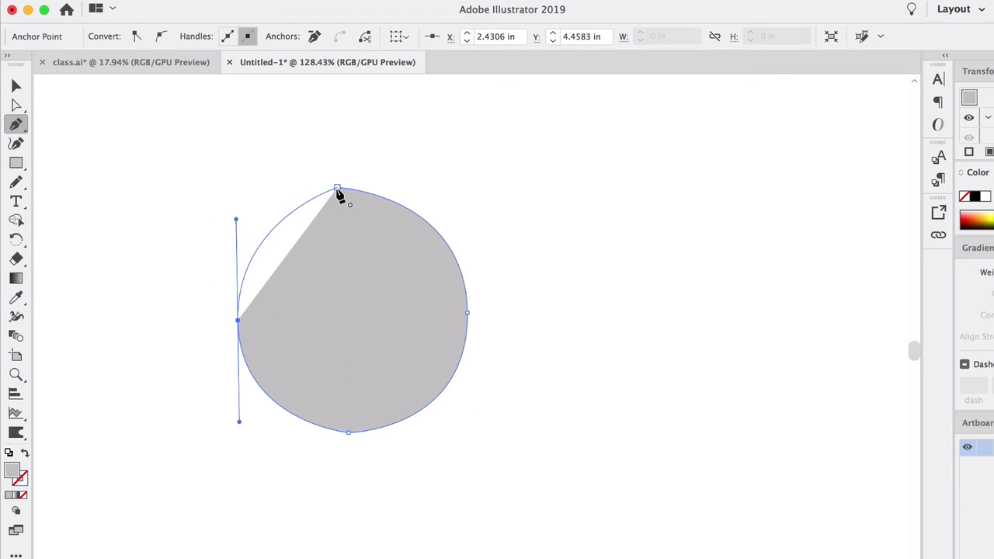
left_click_drag(337, 188, 367, 194)
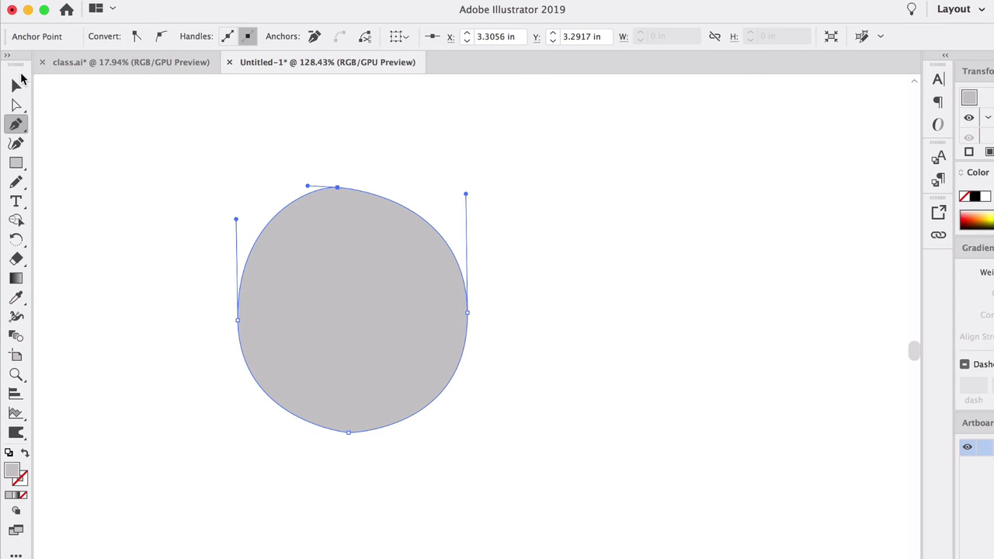
- Move the rounded grey shape up and to the left, and delete it
left_click(17, 84)
left_click(480, 403)
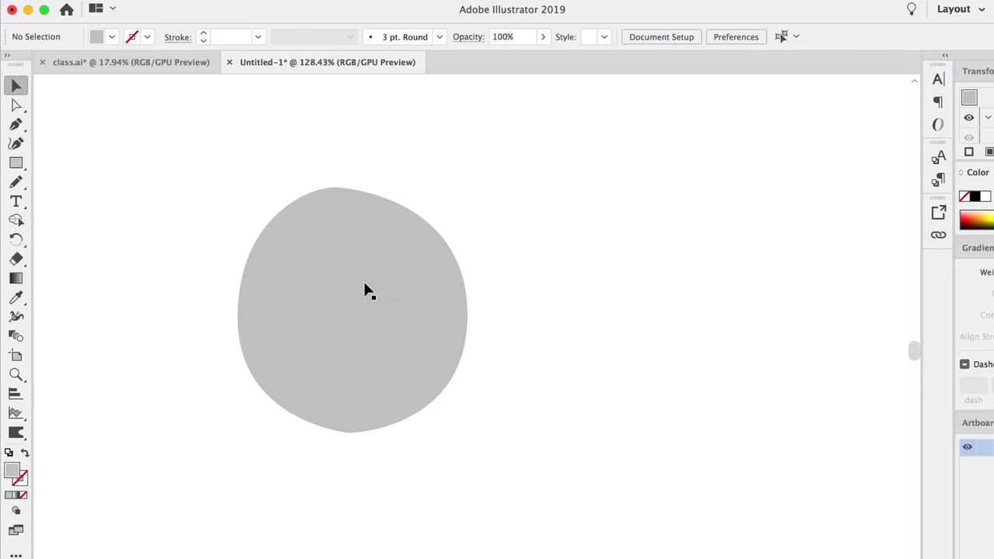
left_click_drag(370, 301, 259, 267)
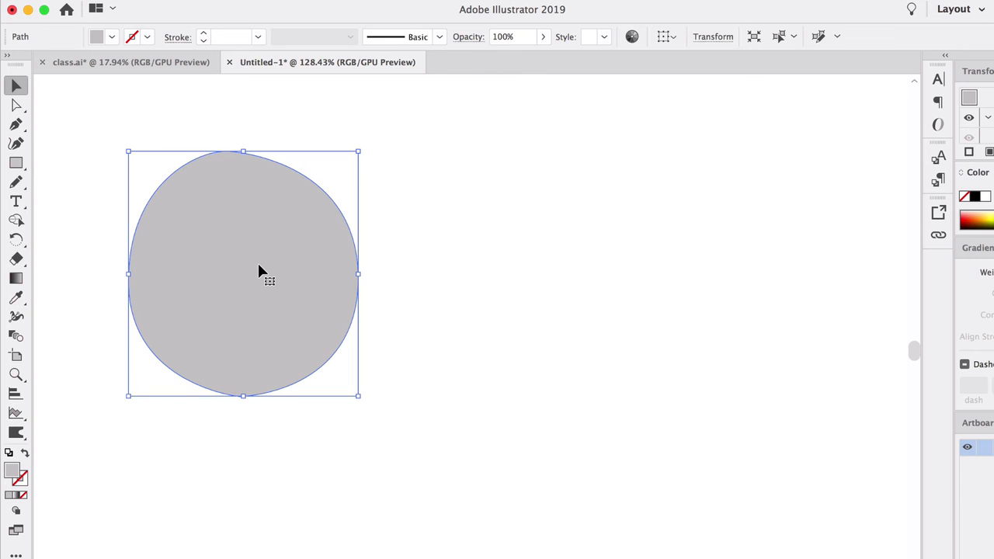
key("BackSpace")
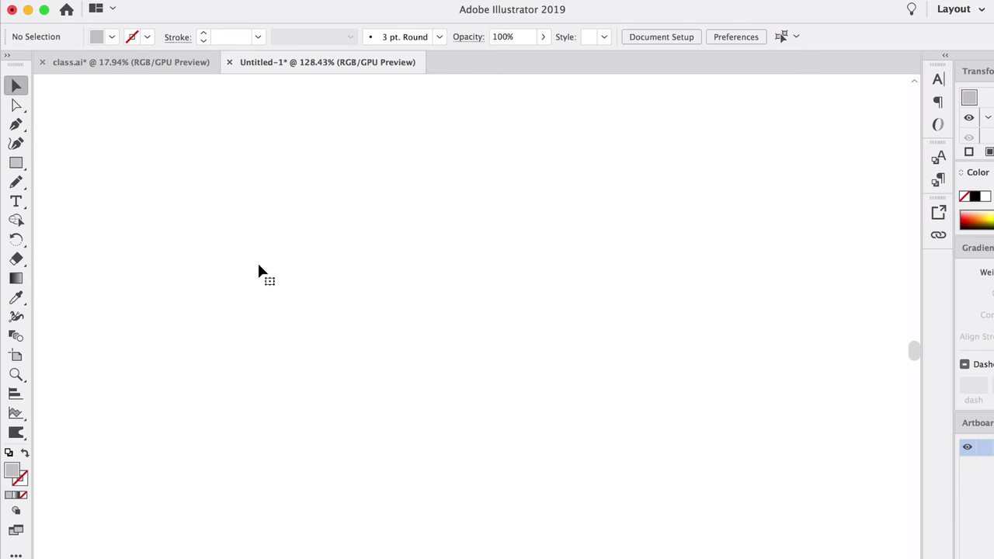
- Draw a closed, roughly circular grey shape with the Curvature tool from four anchor points, bending the first straight segment upward
left_click(17, 144)
left_click(291, 305)
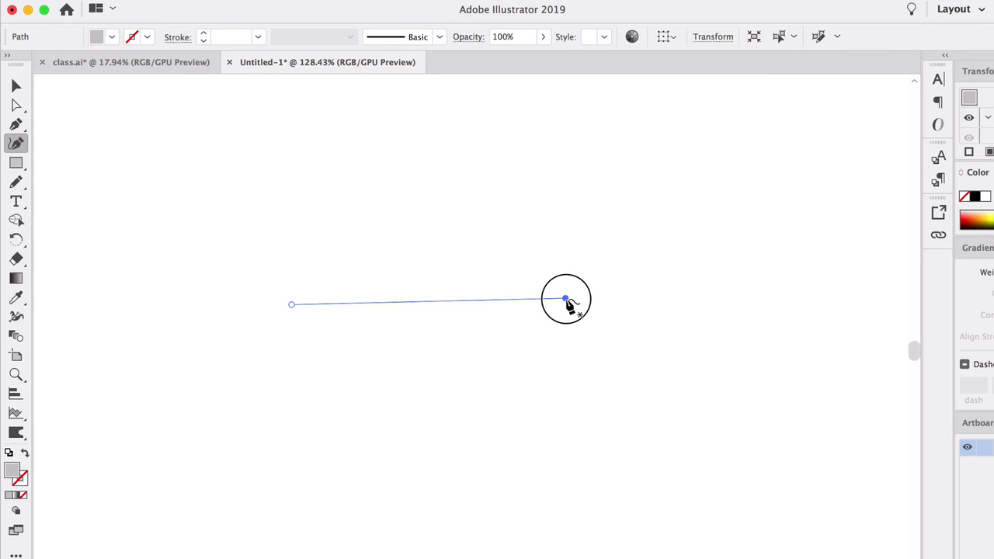
left_click(567, 300)
left_click_drag(422, 303, 426, 190)
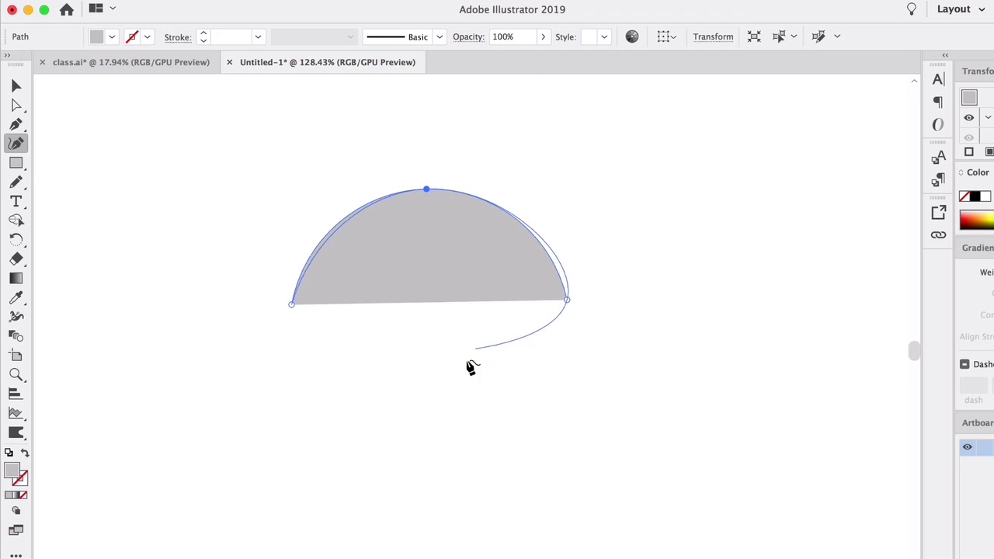
left_click(441, 442)
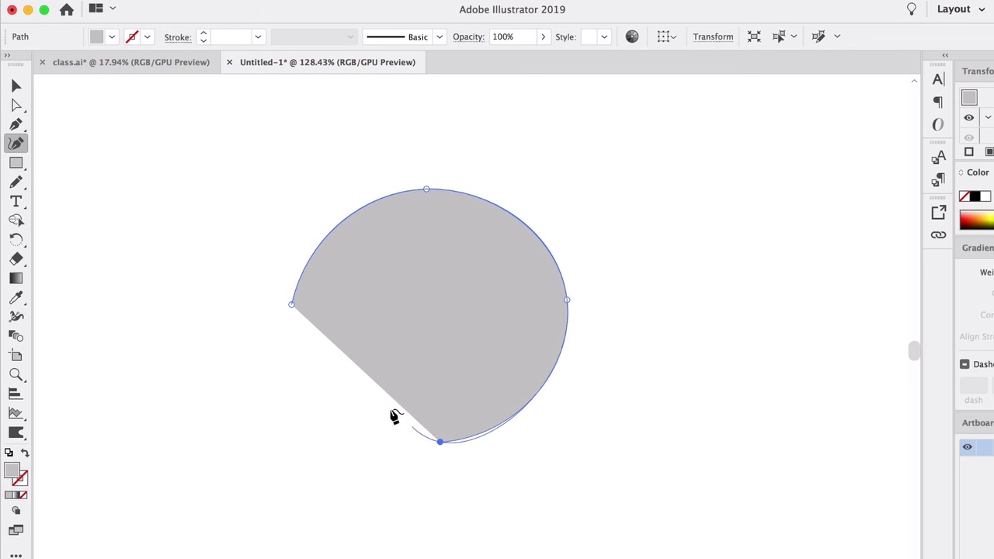
left_click(292, 305)
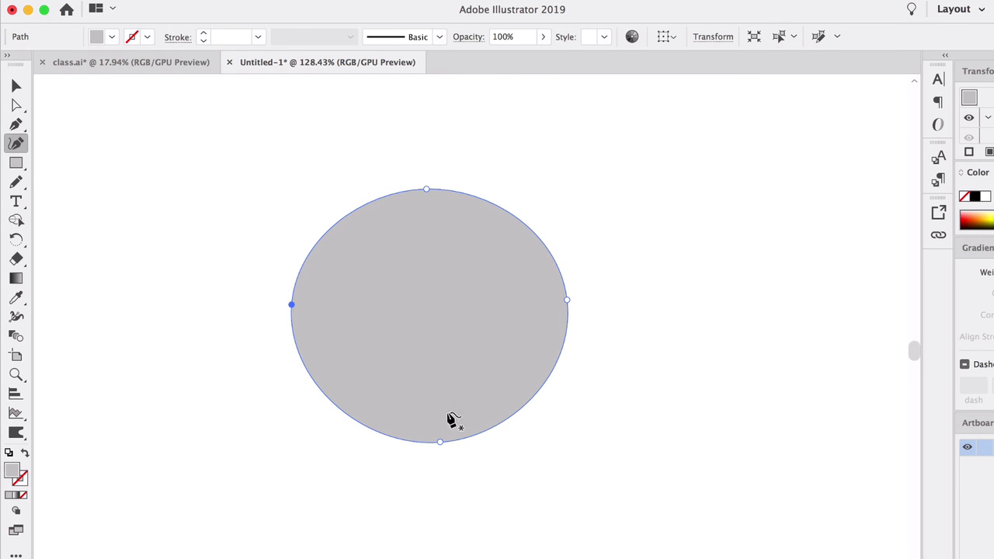
- Reposition the grey shape's four anchor points slightly with the Curvature tool to even it out into a rounder circle
left_click_drag(440, 444, 441, 449)
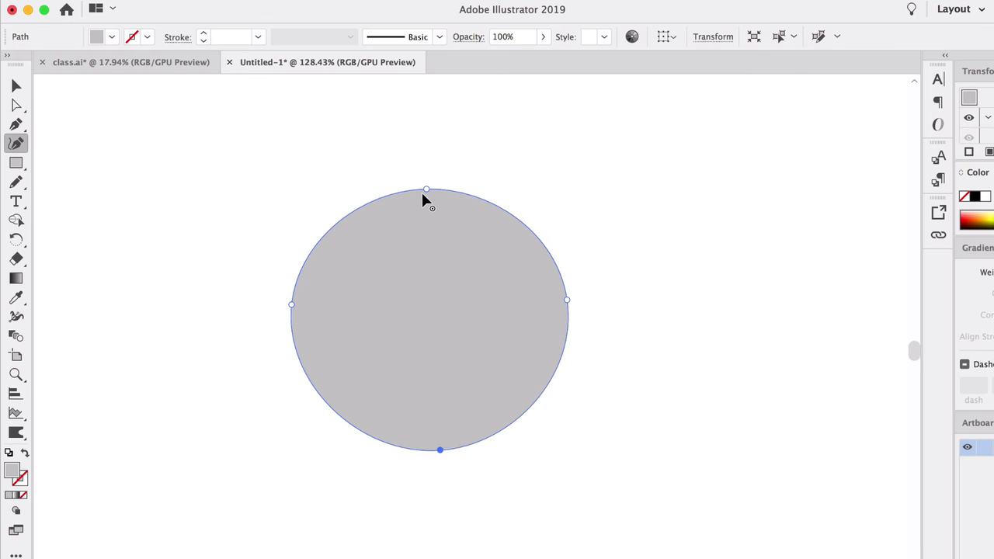
left_click_drag(427, 189, 427, 181)
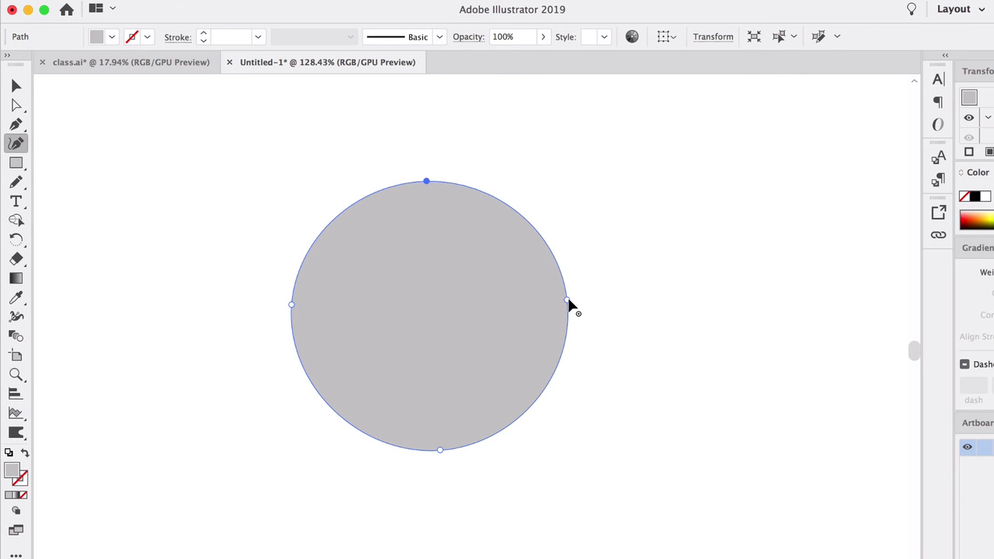
left_click_drag(567, 301, 564, 316)
left_click_drag(292, 305, 292, 317)
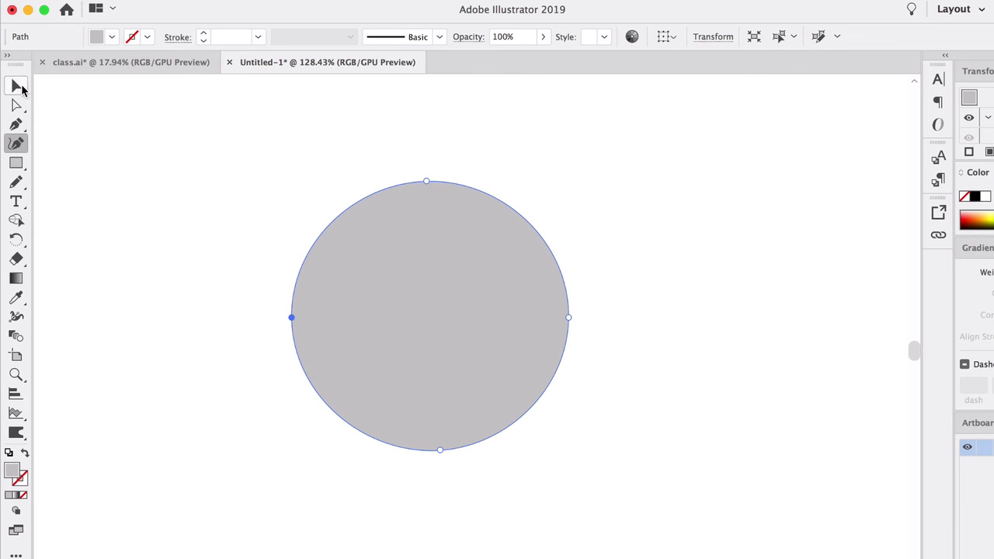
left_click(16, 86)
left_click(121, 146)
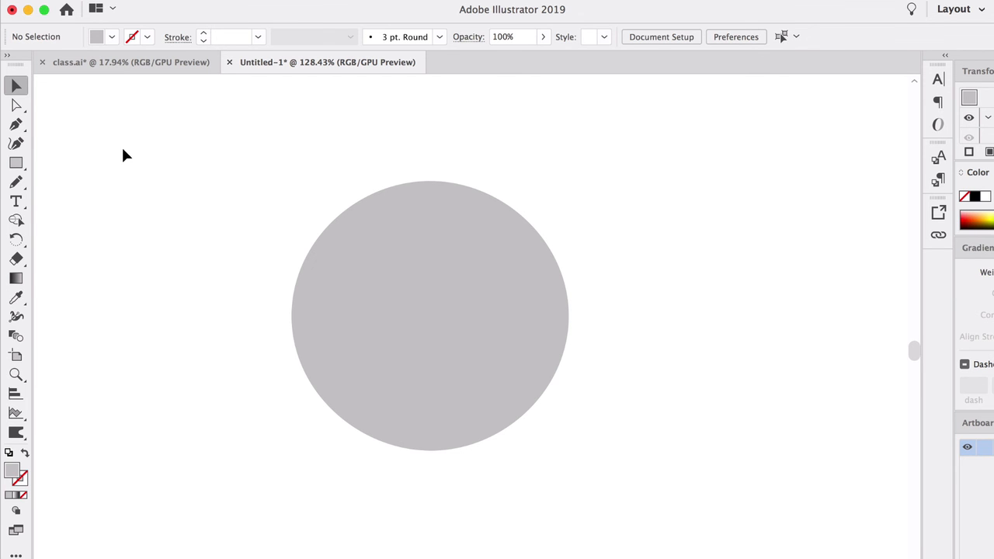
left_click(429, 304)
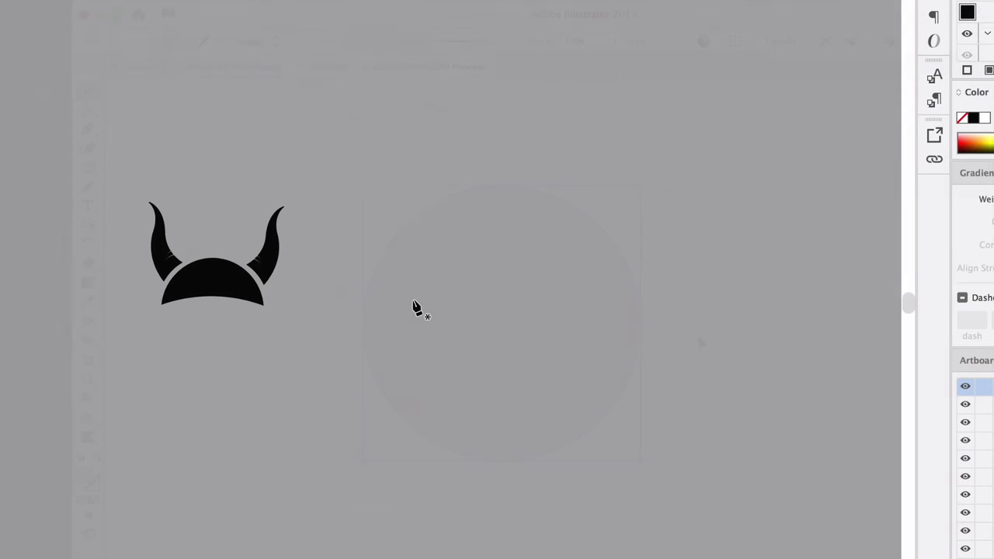
- Draw a closed black triangle with a wide flat base beside the horned helmet using the Pen tool, with straight sides and a corner apex
left_click(412, 299)
left_click(613, 299)
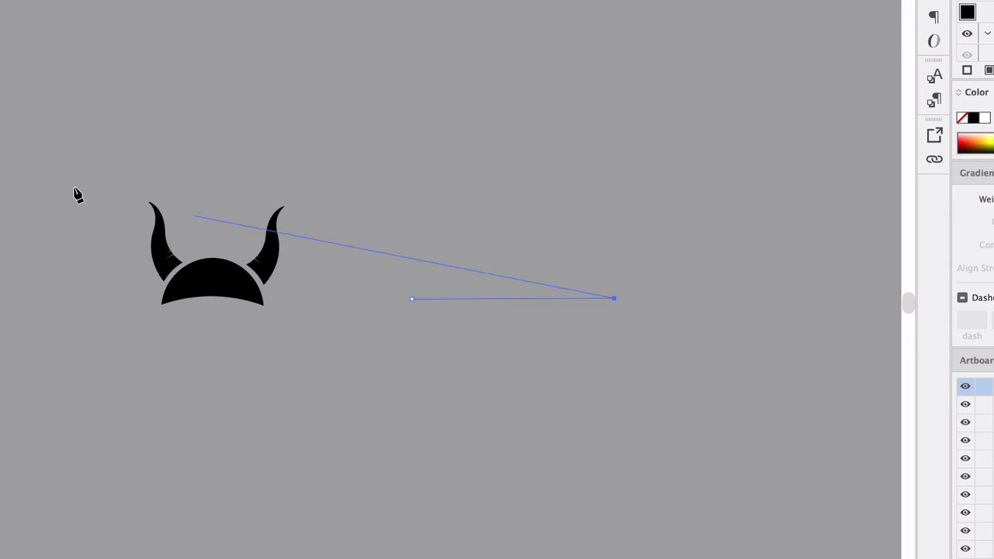
mouse_move(516, 221)
left_mouse_down()
mouse_move(484, 223)
mouse_move(499, 221)
left_mouse_up()
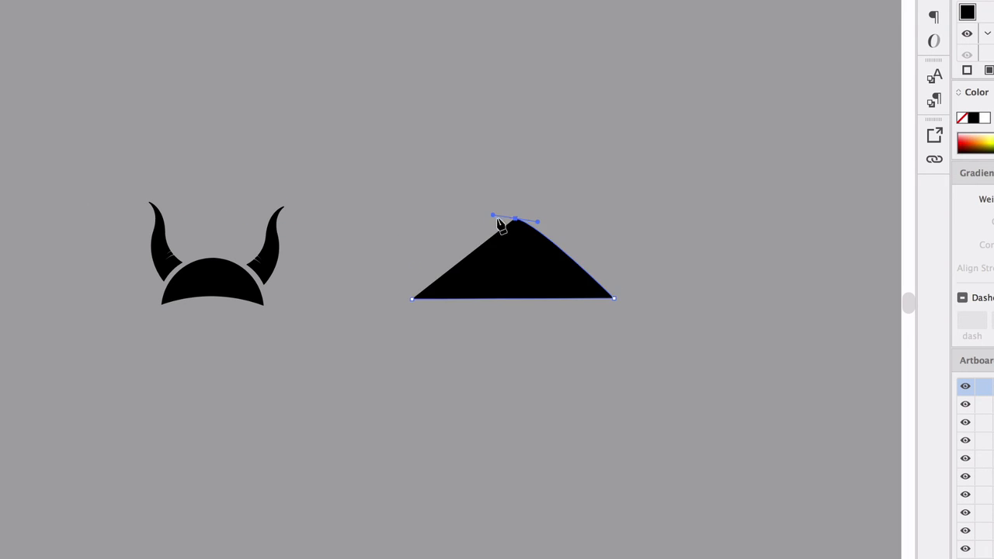
key("super+z")
left_click(508, 207)
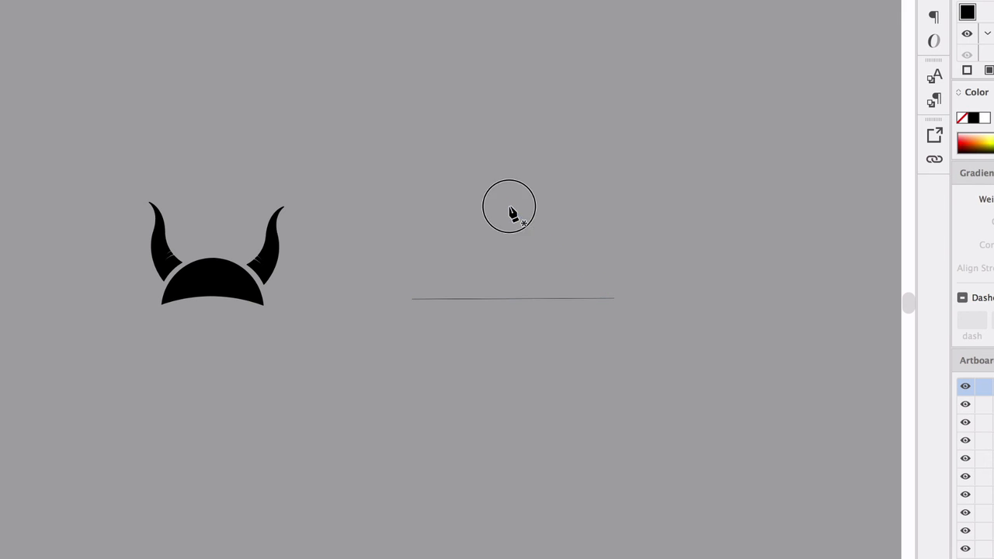
left_click(412, 299)
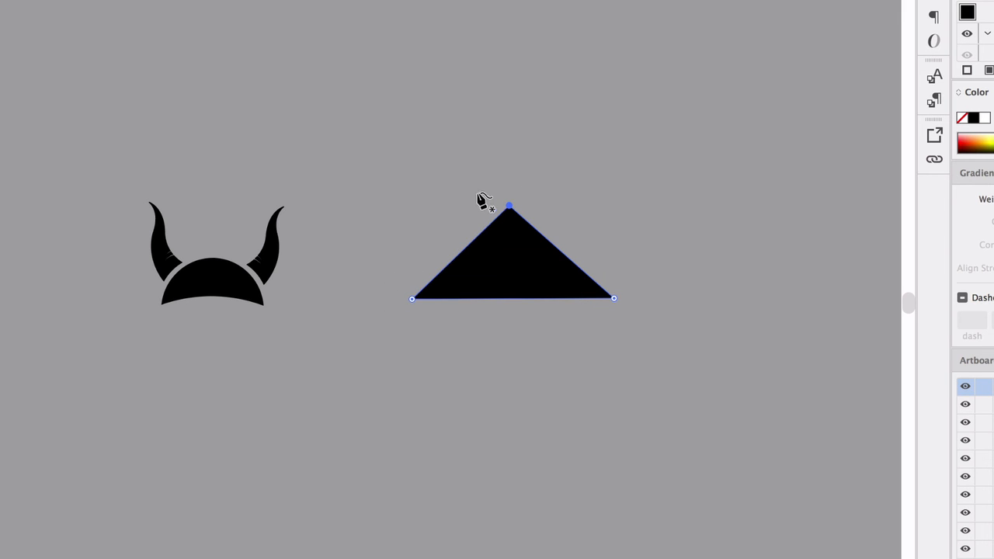
- Turn the triangle into a helmet dome with the Curvature tool by making the apex a smooth point and bowing the base upward
double_click(509, 206)
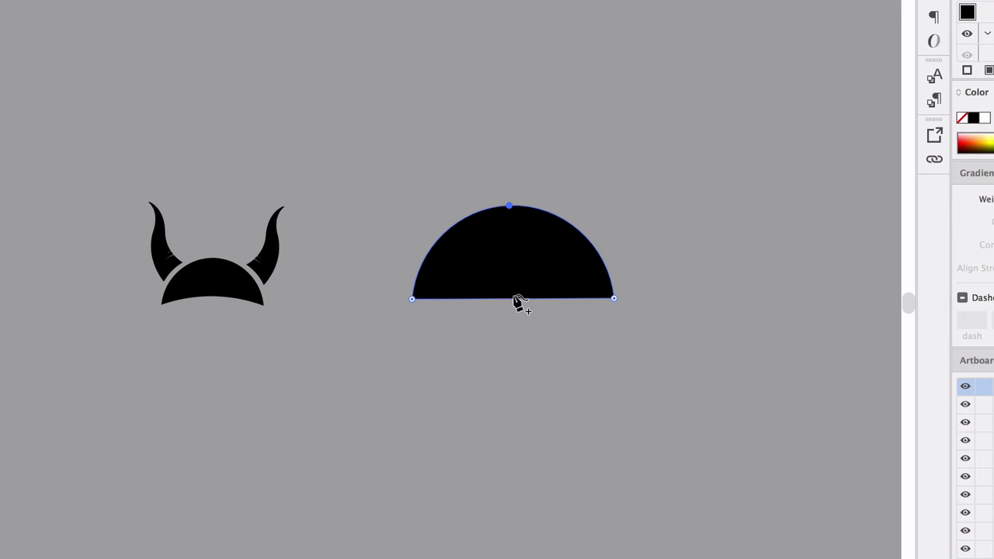
left_click_drag(514, 299, 512, 277)
key("v")
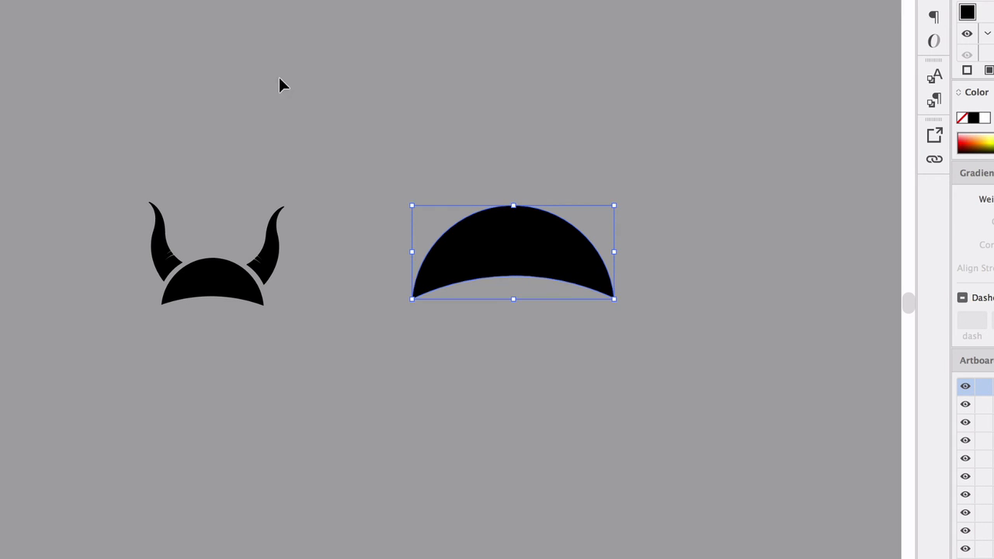
left_click(314, 78)
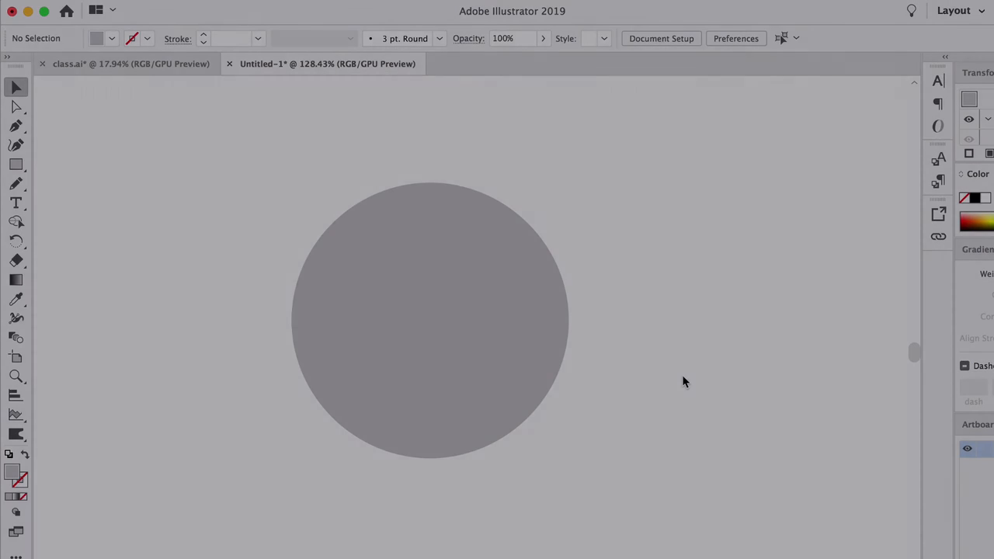